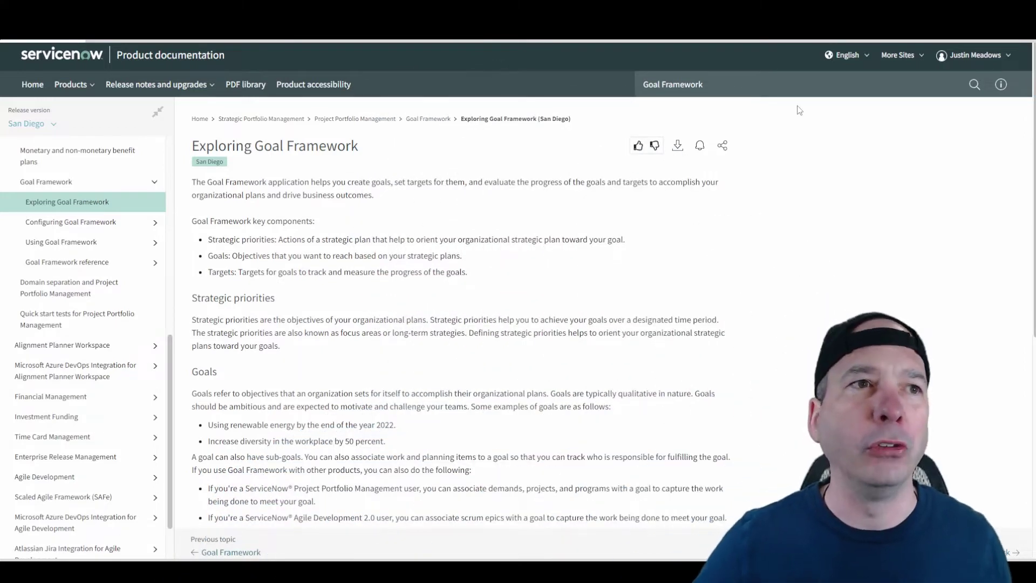
Switch from the documentation page to the ServiceNow instance's Goals list of 30 goals.
key("alt+Tab")
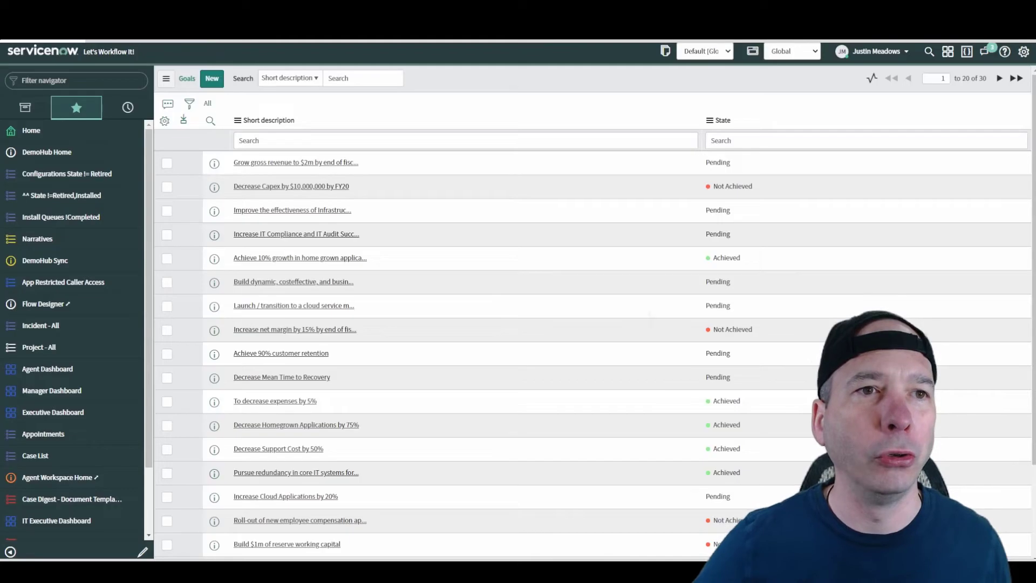
Review the 'Grow gross revenue to $2m by end of fiscal year' goal, then move to the Strategic Plans list.
left_click(272, 170)
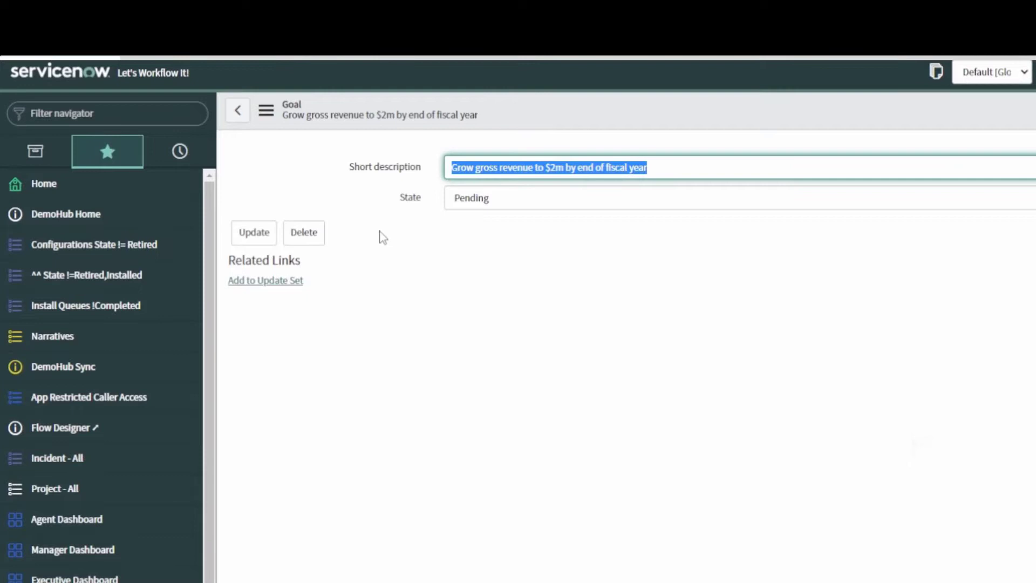
mouse_move(262, 81)
left_mouse_down()
mouse_move(740, 294)
mouse_move(782, 271)
mouse_move(754, 255)
left_mouse_up()
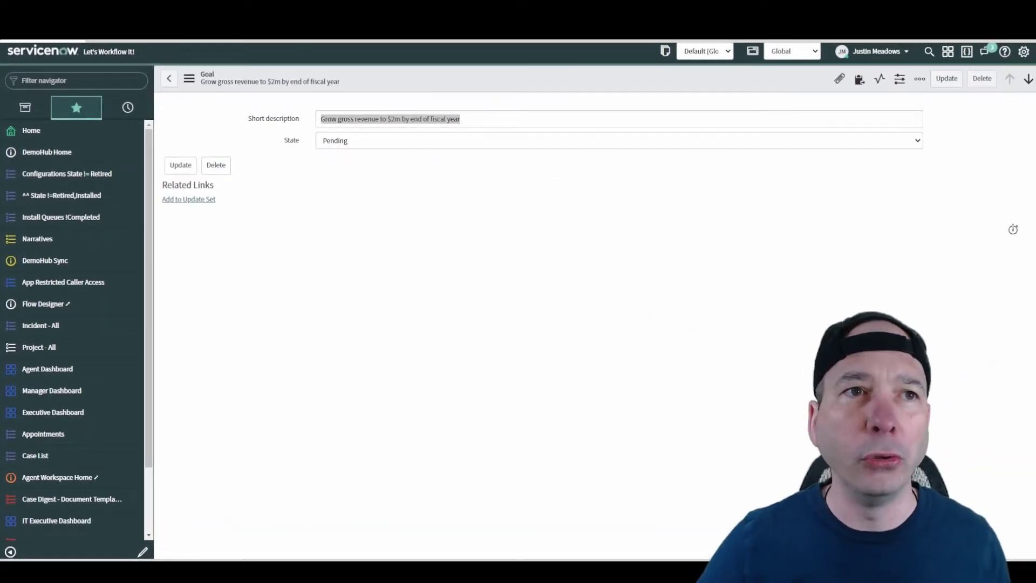
key("ctrl+Tab")
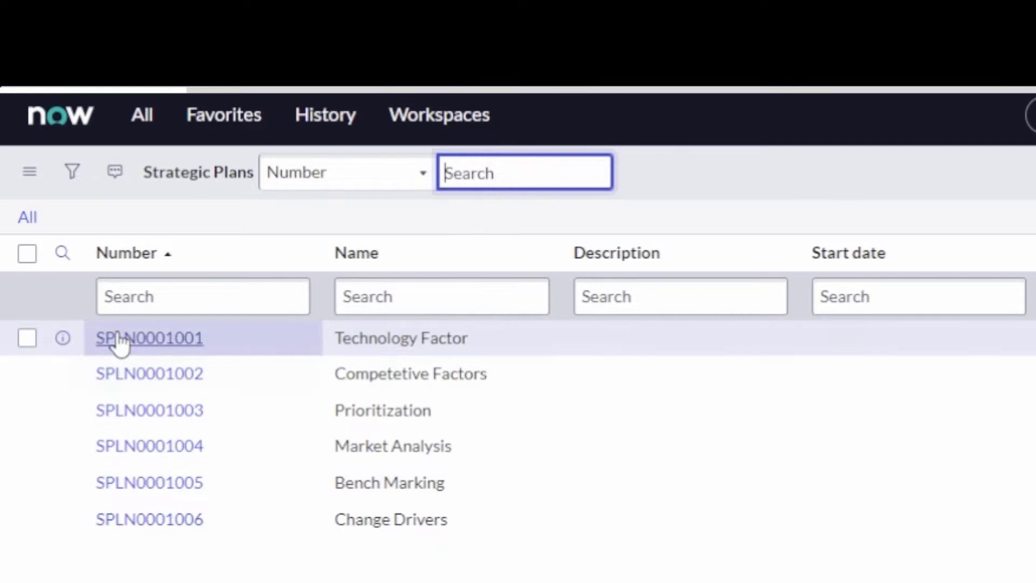
Open strategic plan SPLN0001001, Technology Factor, from the Strategic Plans list.
left_click(124, 341)
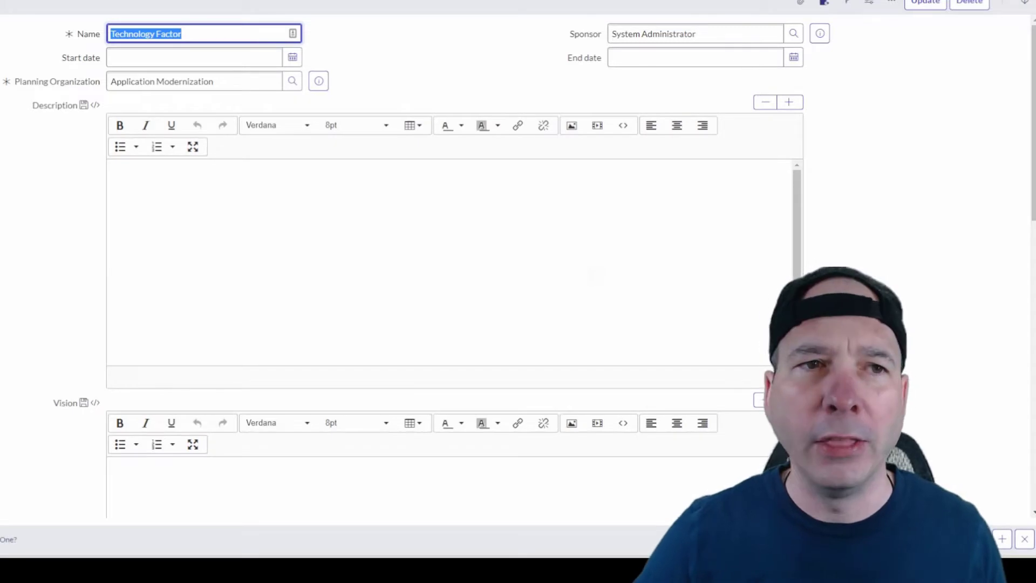
mouse_move(0, 53)
left_mouse_down()
mouse_move(24, 83)
mouse_move(344, 109)
left_mouse_up()
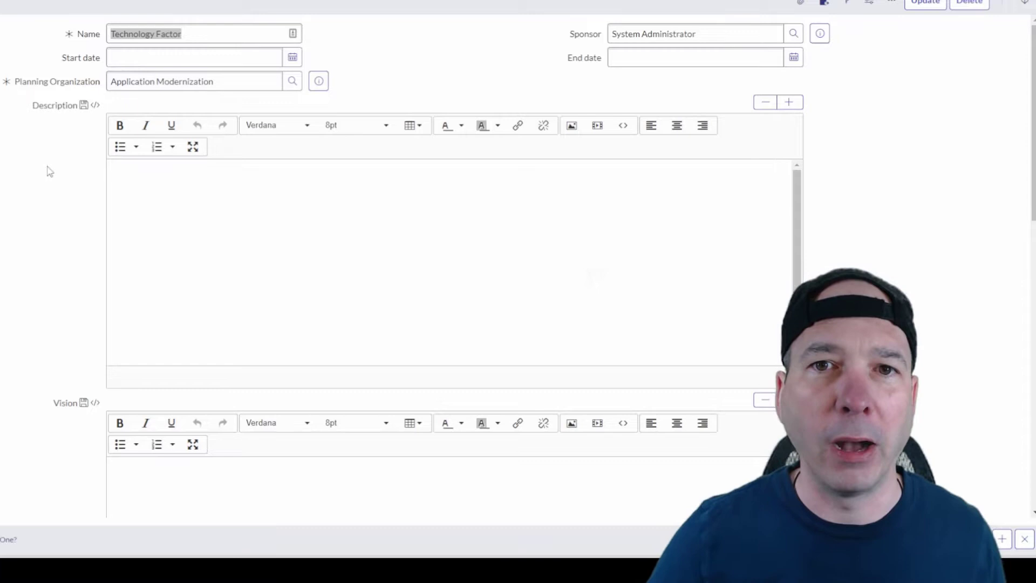
Show the plan's Strategic Priorities and open STR0001008, Introducing Innovation at Pace.
scroll(53, 139, "down", 1)
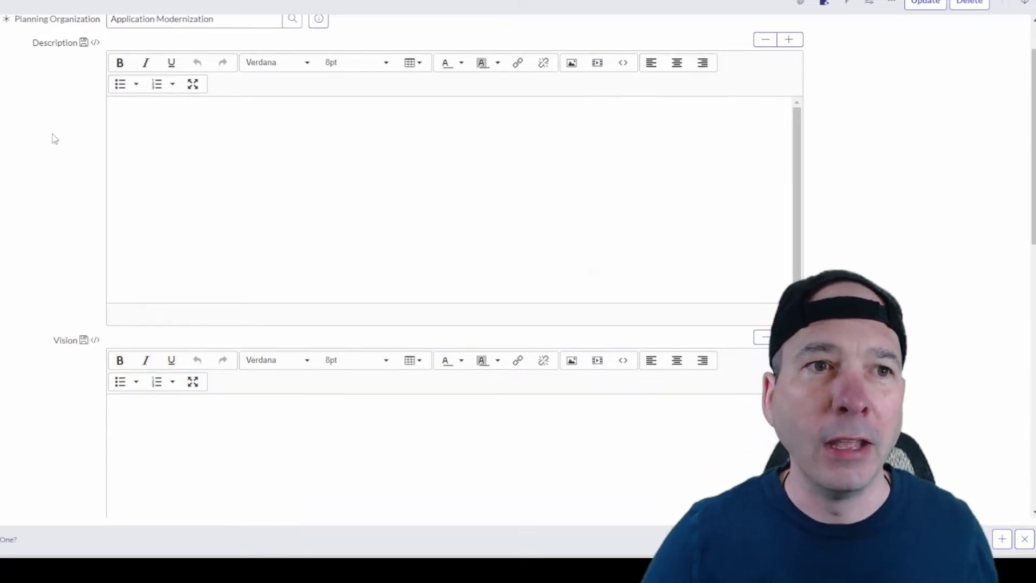
scroll(49, 184, "down", 10)
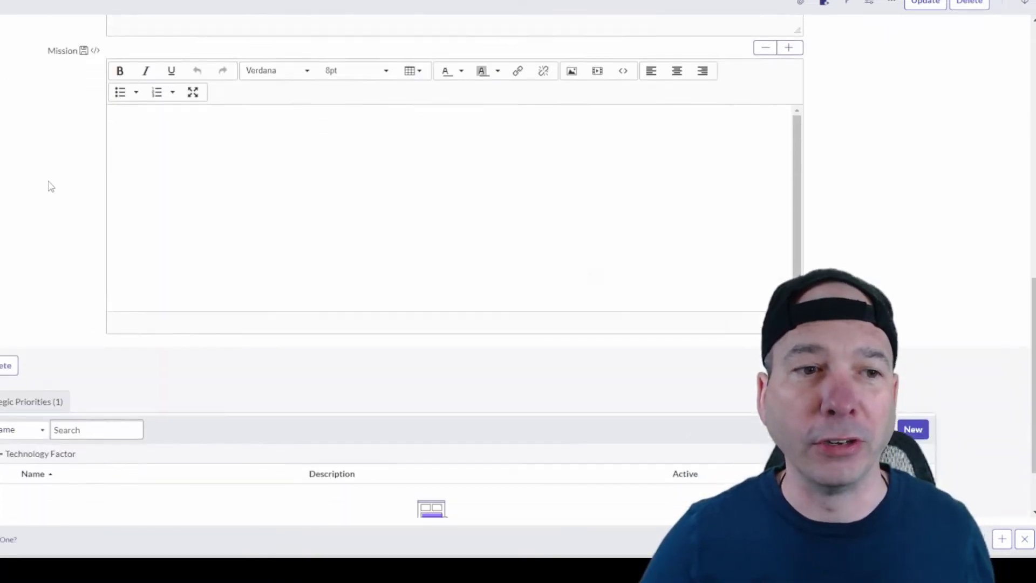
scroll(51, 186, "down", 2)
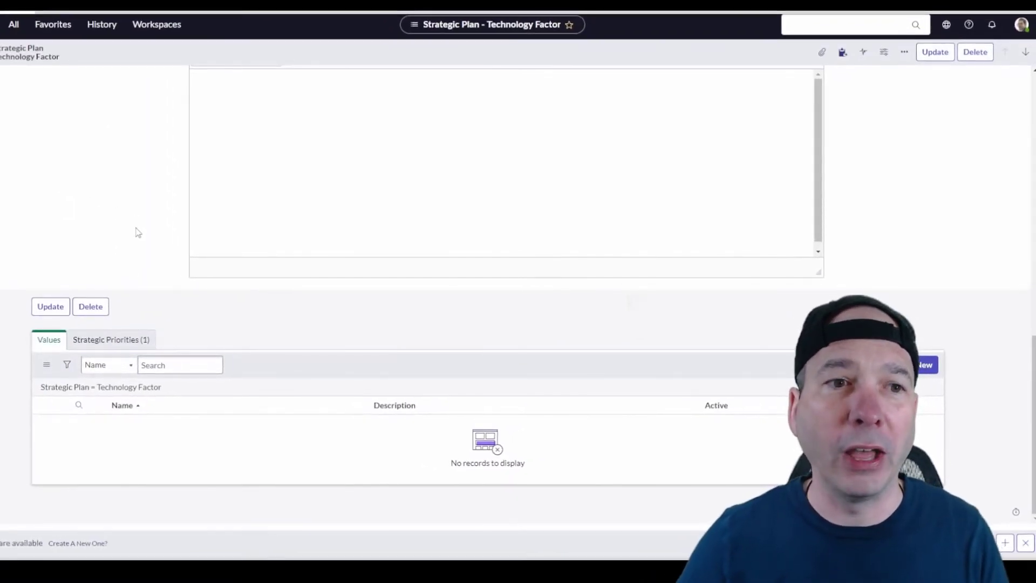
left_click(114, 343)
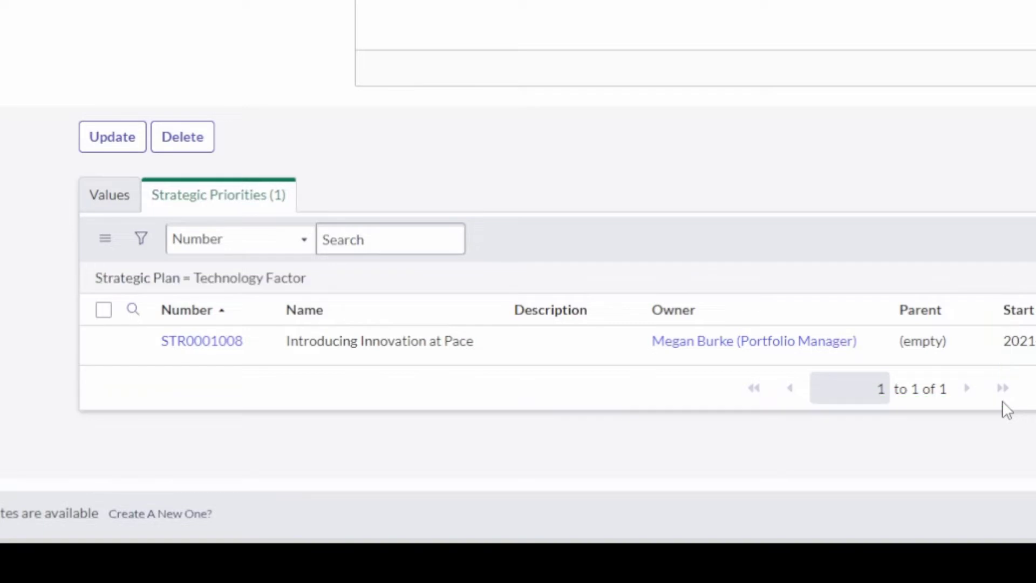
left_click(180, 342)
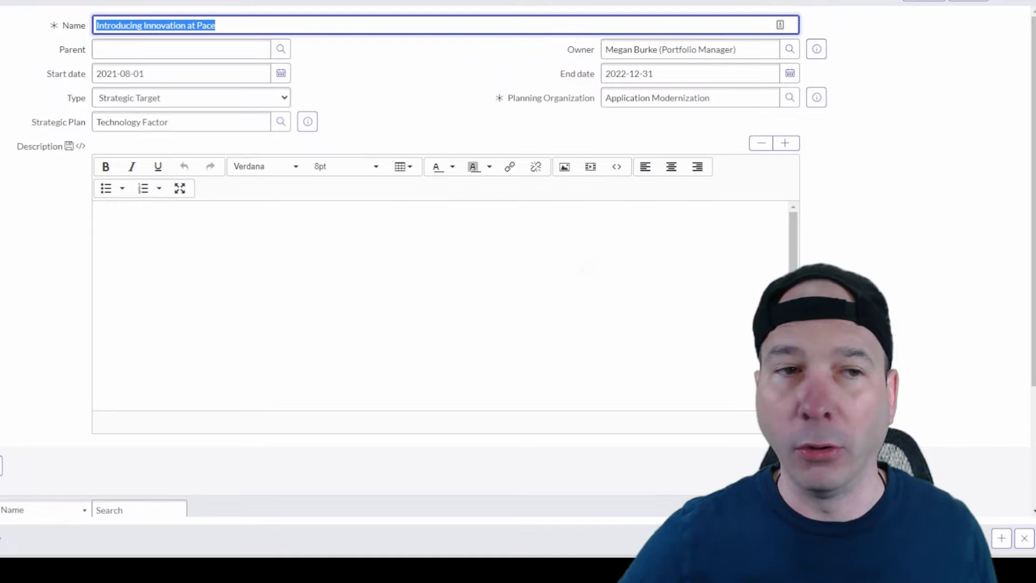
Leave the priority type as Strategic Target and open its Accelerate Delivery of Innovation goal.
mouse_move(2, 64)
left_mouse_down()
mouse_move(103, 119)
mouse_move(333, 157)
left_mouse_up()
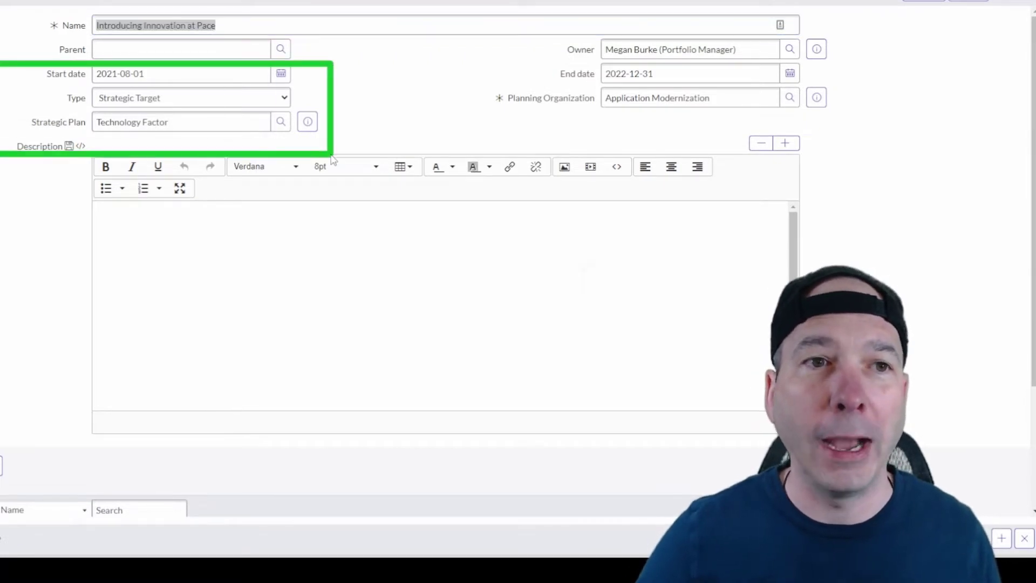
left_click(285, 103)
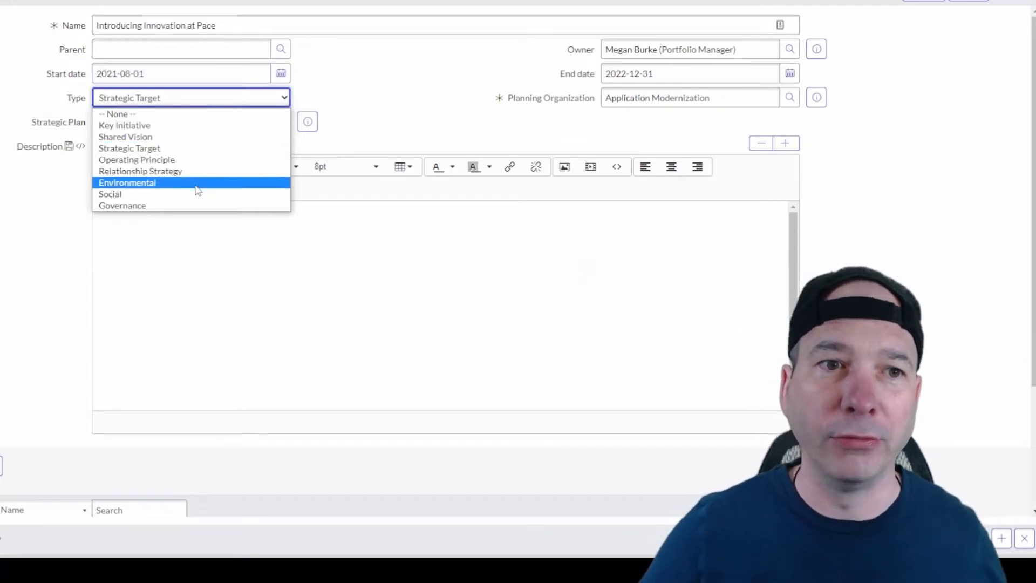
left_click(41, 213)
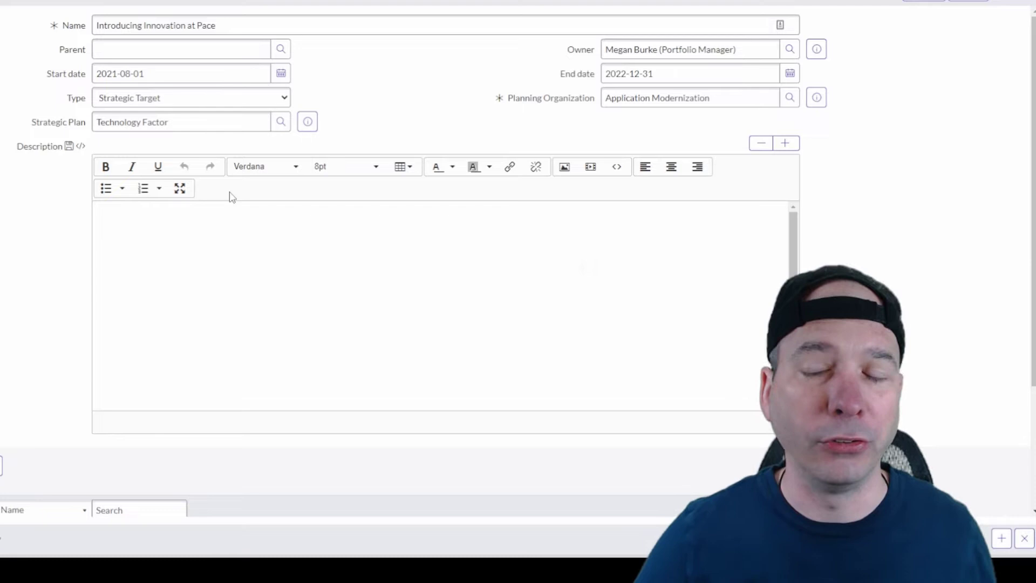
scroll(232, 197, "down", 2)
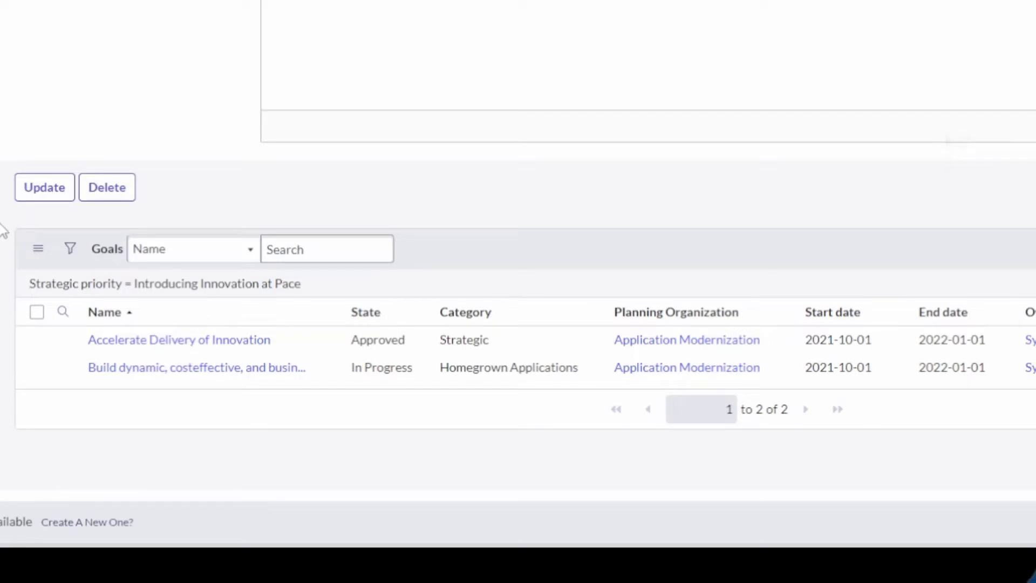
mouse_move(4, 229)
left_mouse_down()
mouse_move(474, 423)
mouse_move(771, 449)
left_mouse_up()
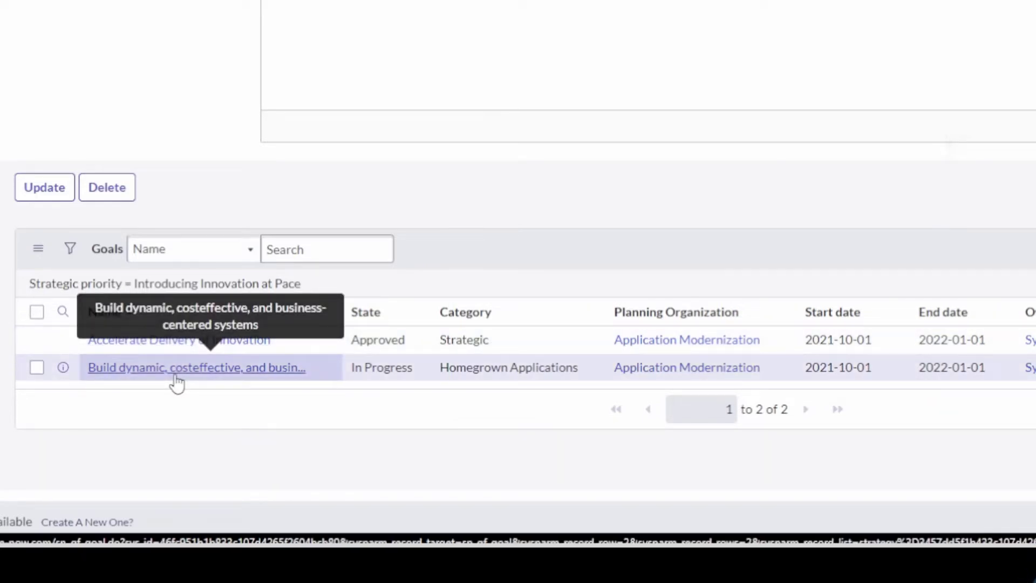
left_click(108, 350)
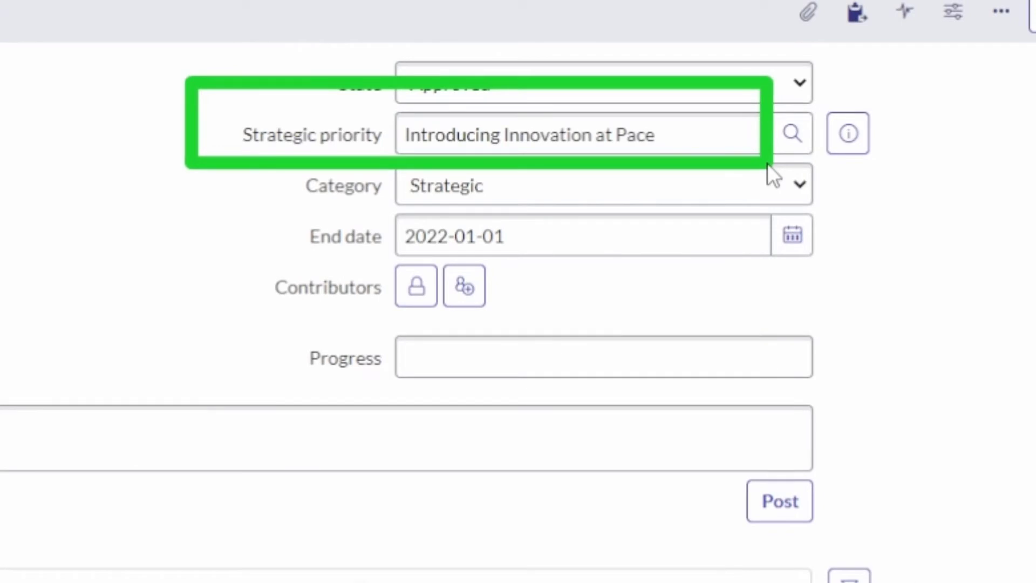
Check the goal's Category (left Strategic), Planning Organization and 2021-10-01 to 2022-01-01 dates.
left_click(779, 200)
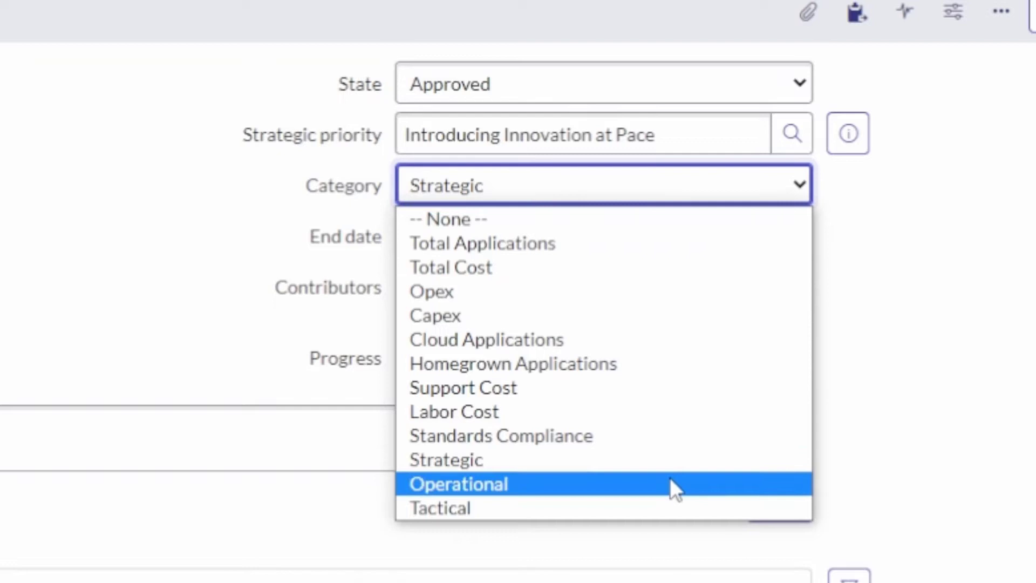
key("Escape")
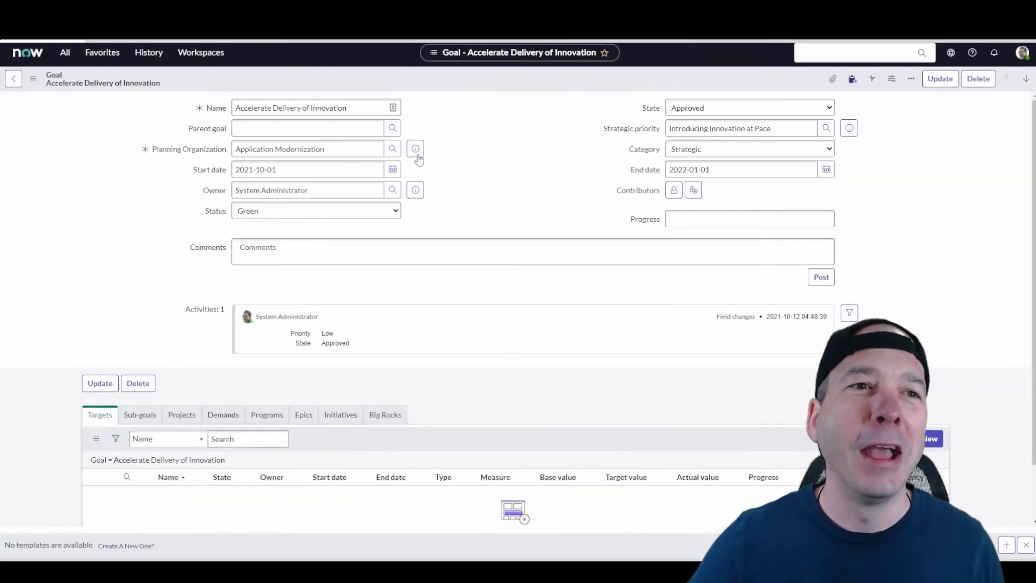
triple_click(76, 162)
left_click(77, 162)
left_click(350, 164)
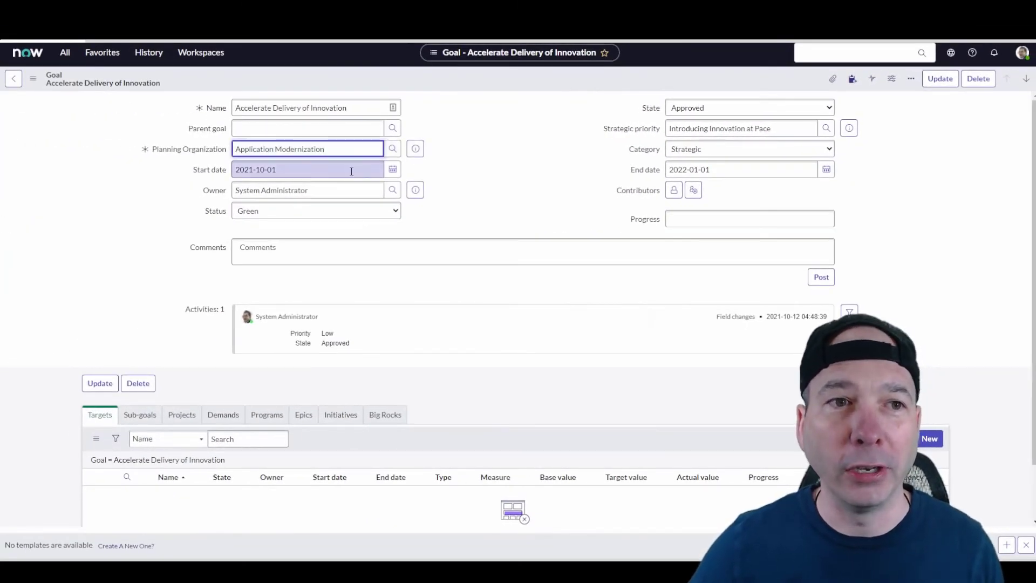
left_click(693, 171)
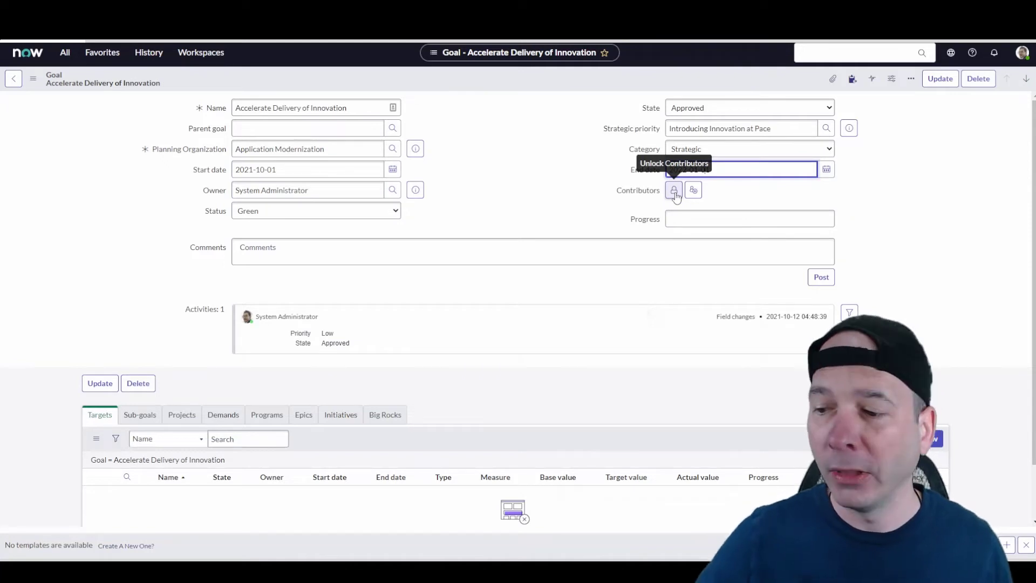
mouse_move(608, 197)
left_mouse_down()
mouse_move(706, 233)
mouse_move(902, 237)
mouse_move(873, 244)
left_mouse_up()
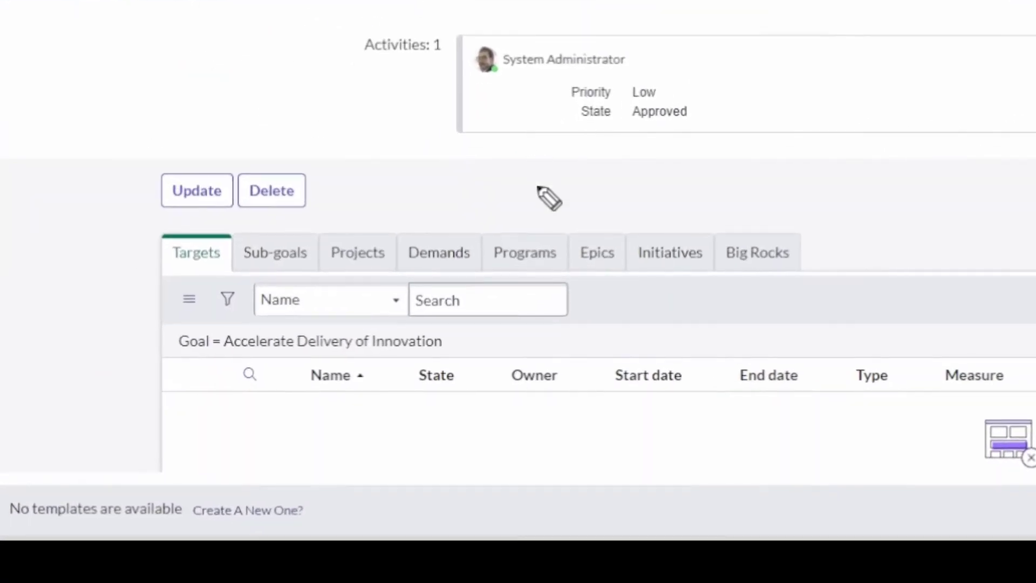
Check the goal's status options, then create a new Target for Accelerate Delivery of Innovation.
left_click_drag(275, 381, 103, 385)
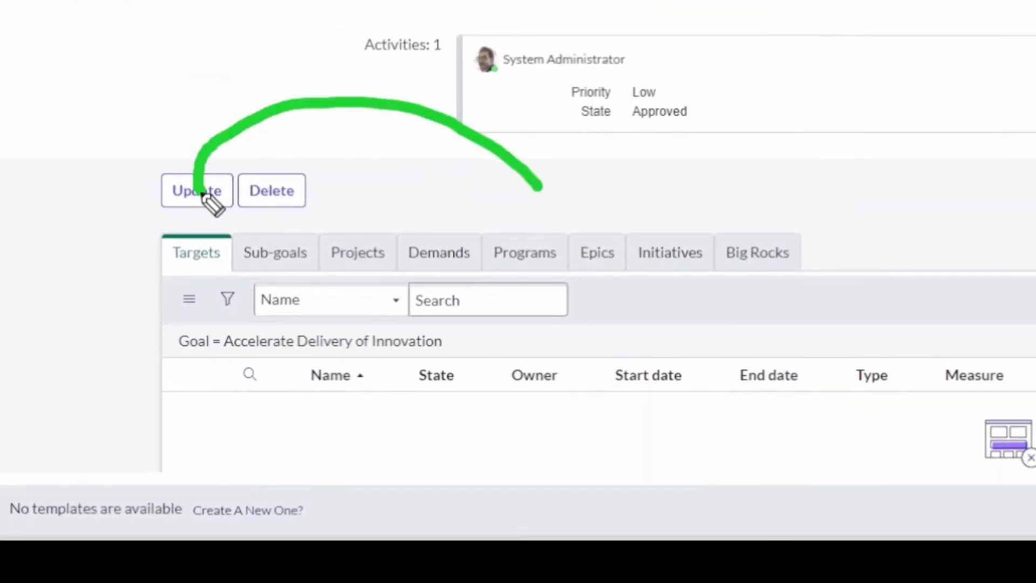
mouse_move(202, 193)
left_mouse_down()
mouse_move(174, 209)
mouse_move(287, 200)
left_mouse_up()
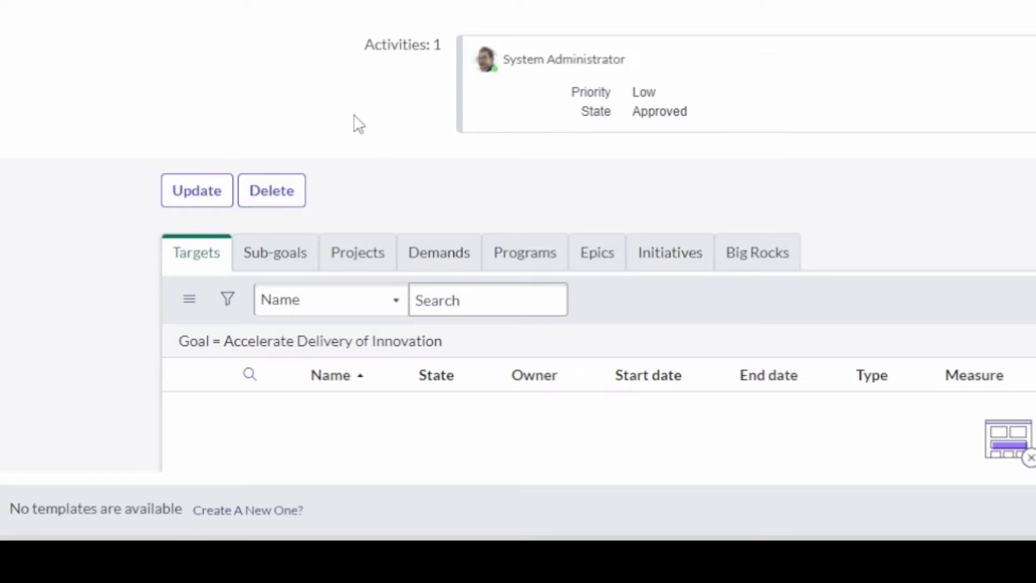
scroll(359, 122, "down", 2)
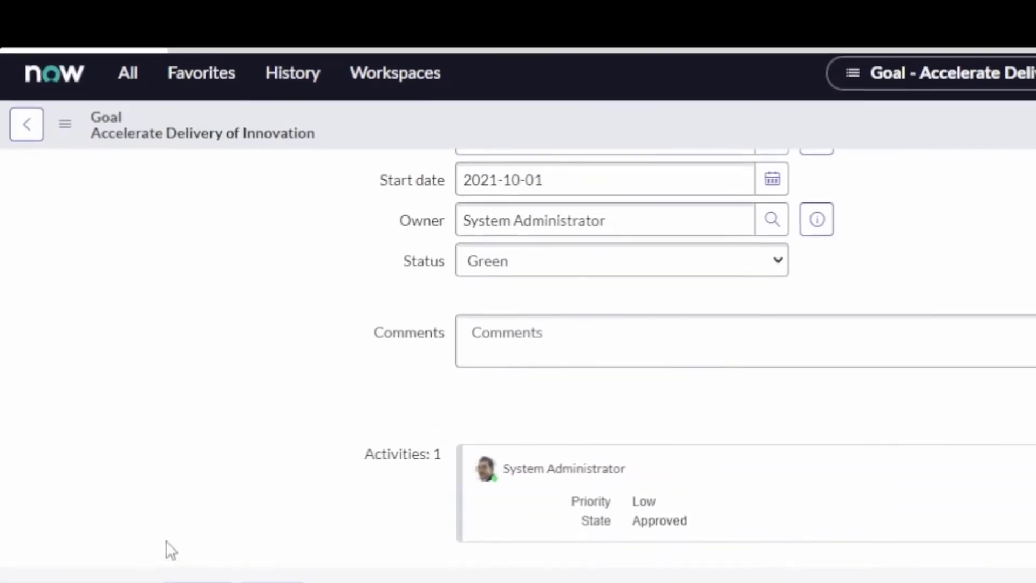
left_click(526, 264)
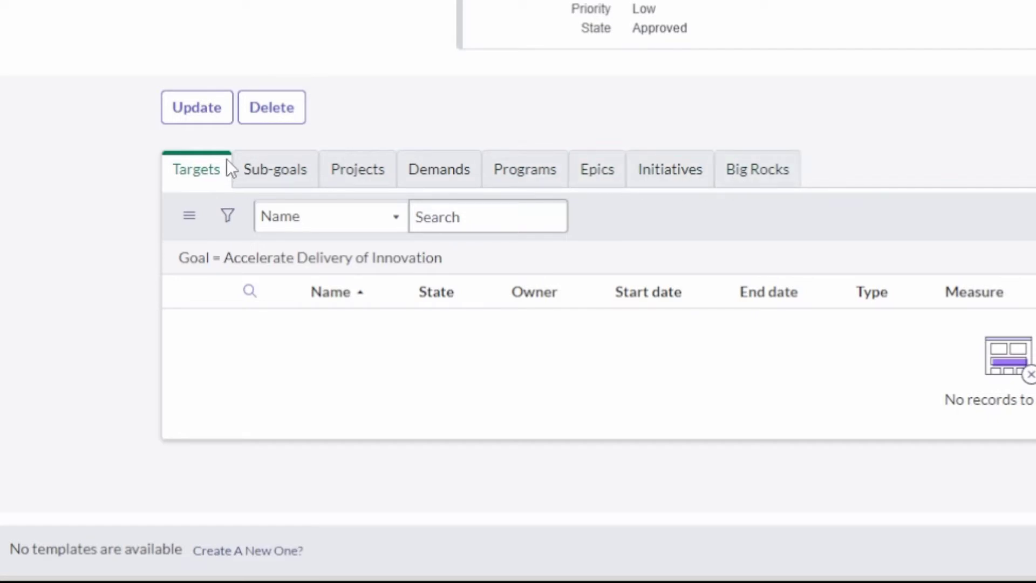
left_click_drag(273, 133, 871, 216)
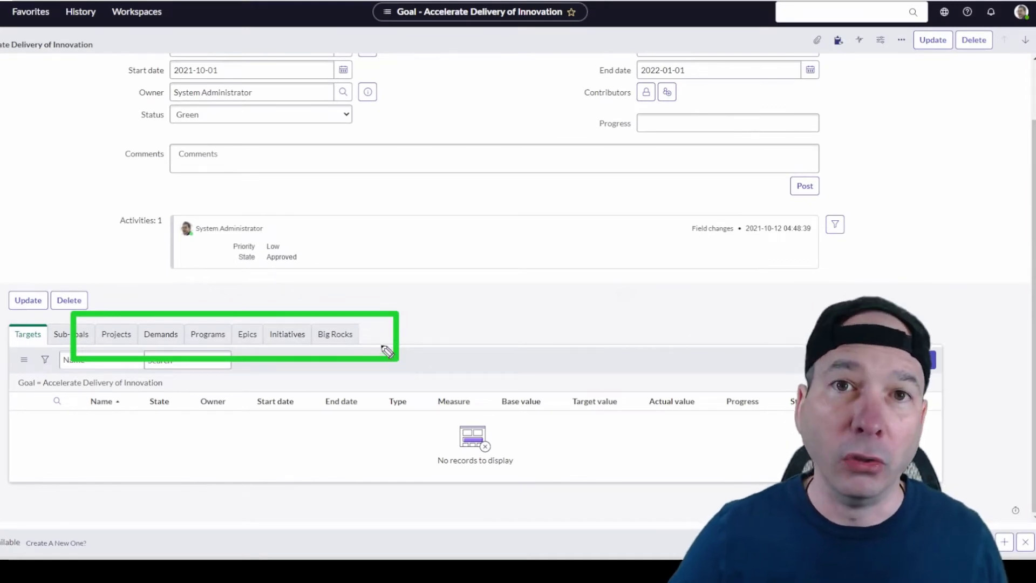
mouse_move(355, 280)
left_mouse_down()
mouse_move(294, 278)
mouse_move(272, 308)
mouse_move(292, 308)
left_mouse_up()
mouse_move(411, 282)
left_mouse_down()
mouse_move(350, 306)
mouse_move(380, 308)
left_mouse_up()
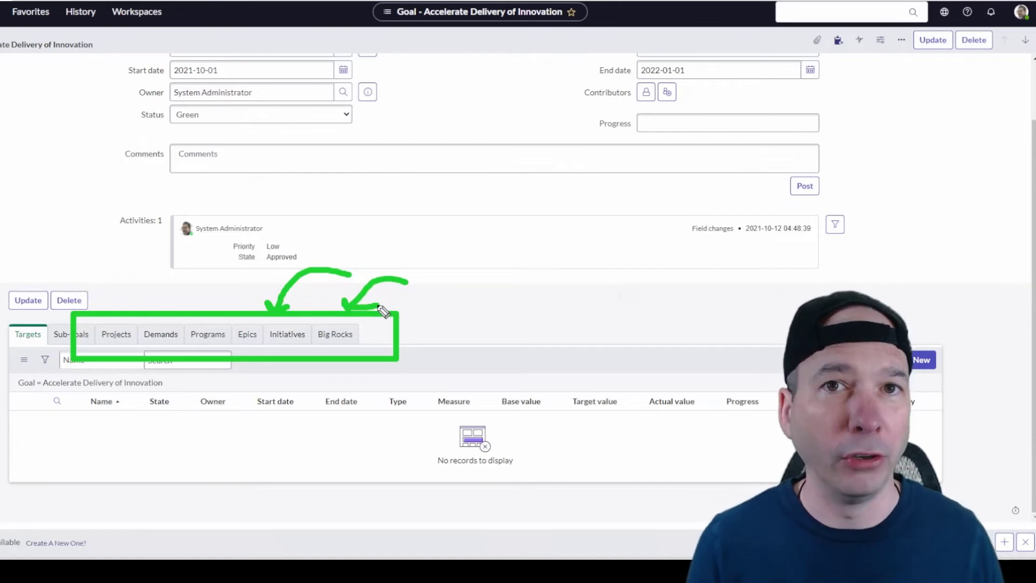
key("Escape")
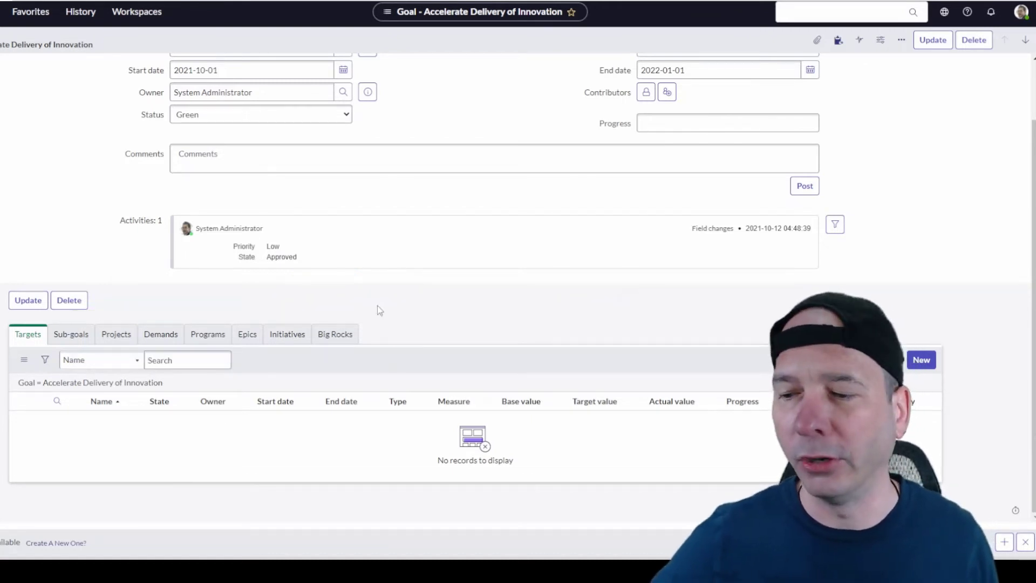
left_click(922, 361)
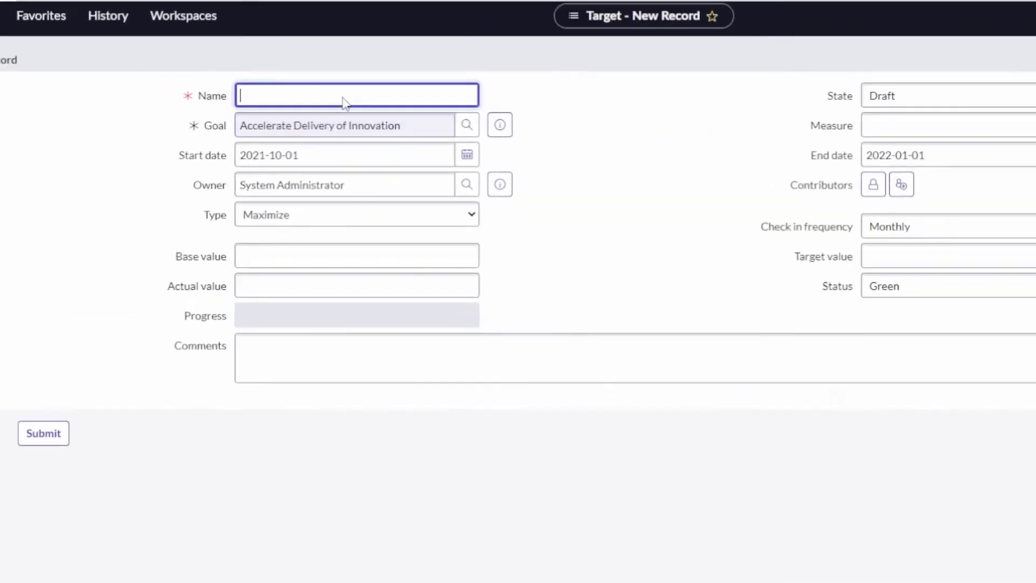
Fill in the target as 'Demo Target' with base value 0, target value 20, actual value 5.
type("Demo Tar")
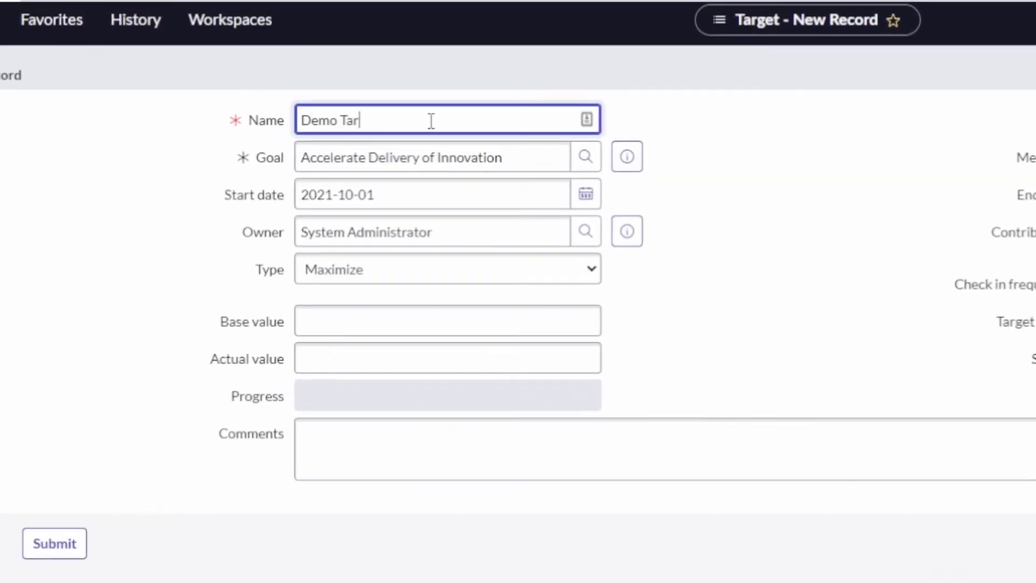
type("get")
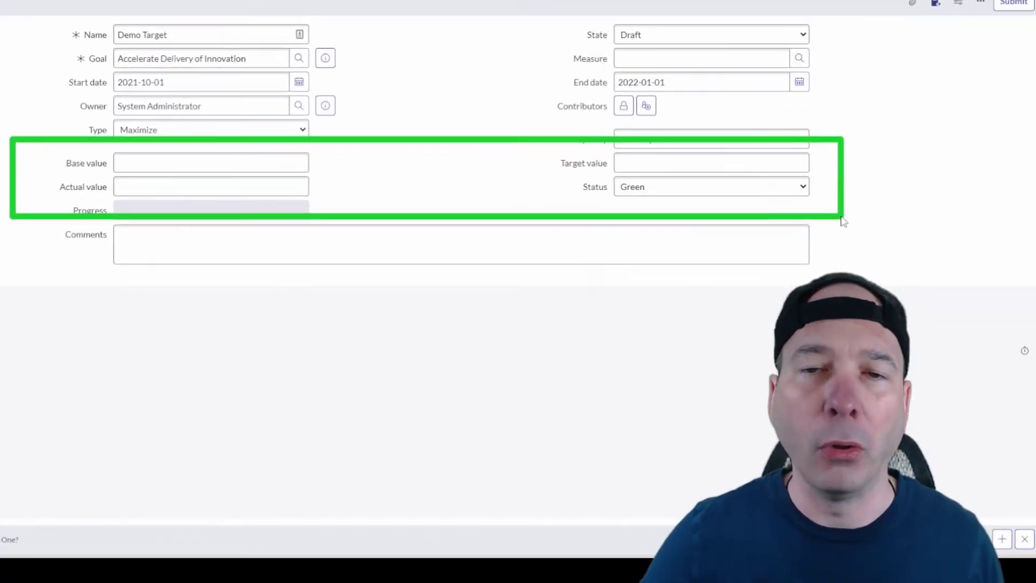
left_click(259, 159)
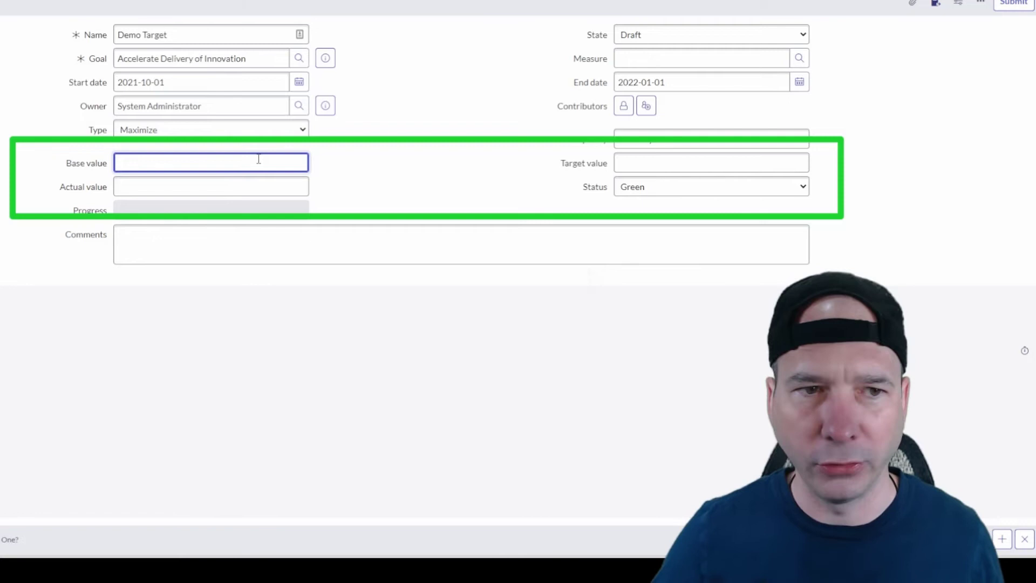
left_click(686, 164)
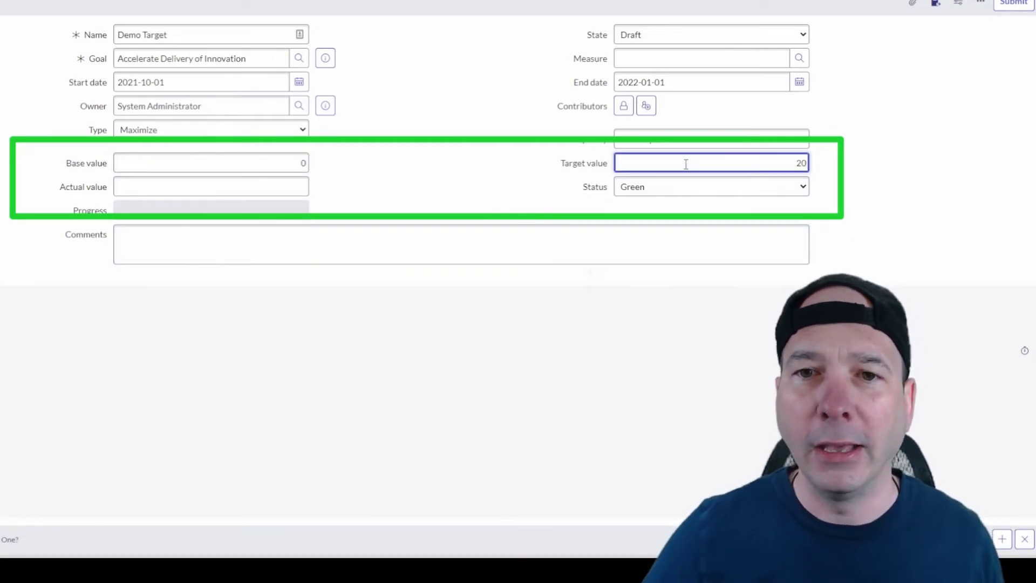
type("20")
left_click(171, 184)
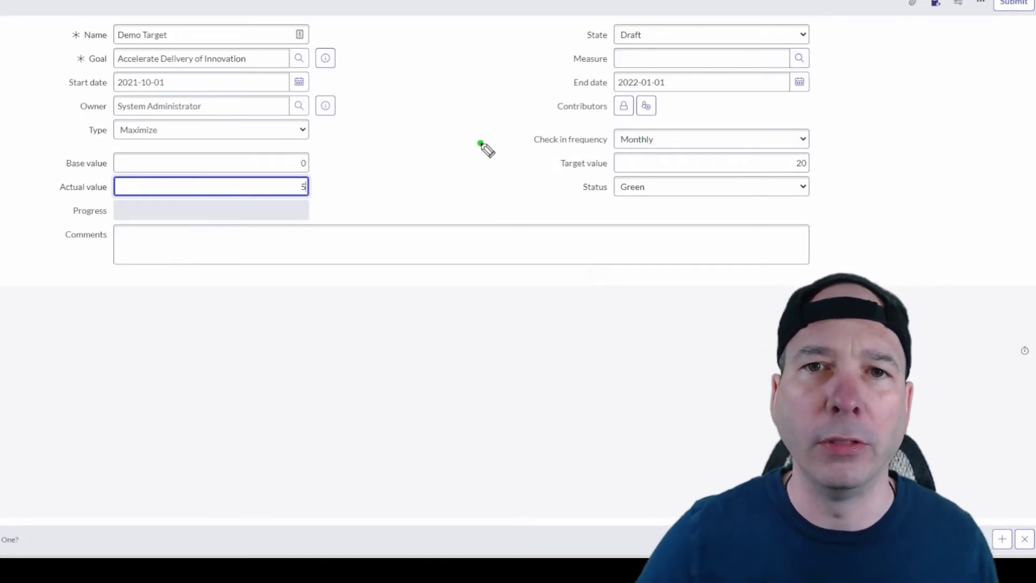
left_click_drag(480, 143, 555, 58)
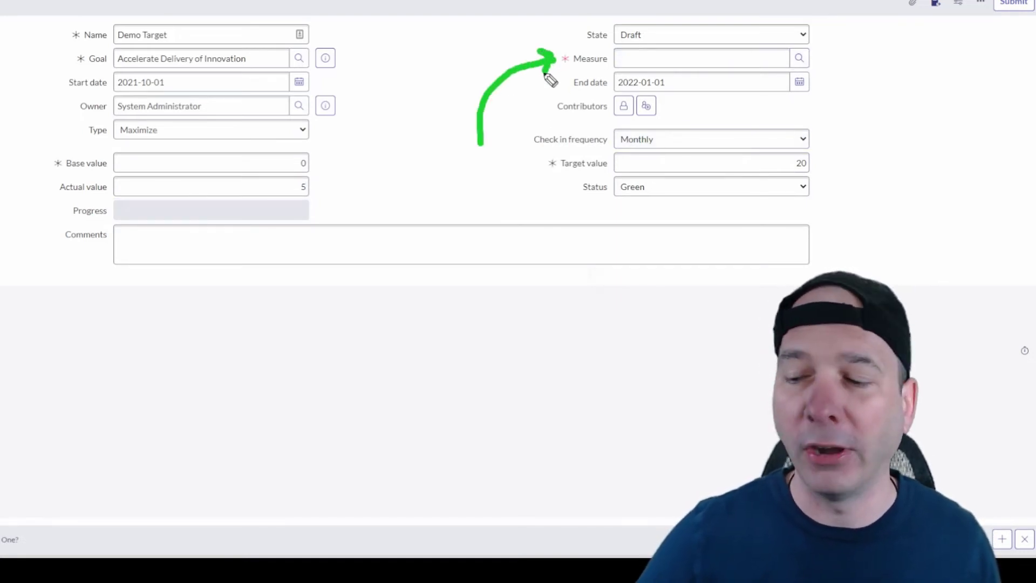
Set the target's measure to %, keeping Monthly check-in frequency and Green status.
left_click(800, 58)
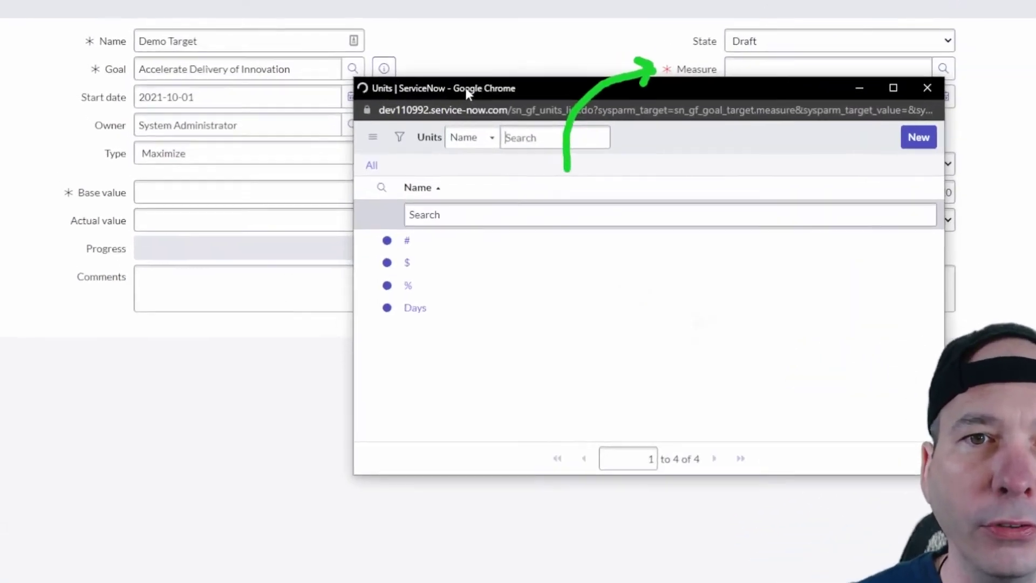
left_click_drag(397, 74, 201, 67)
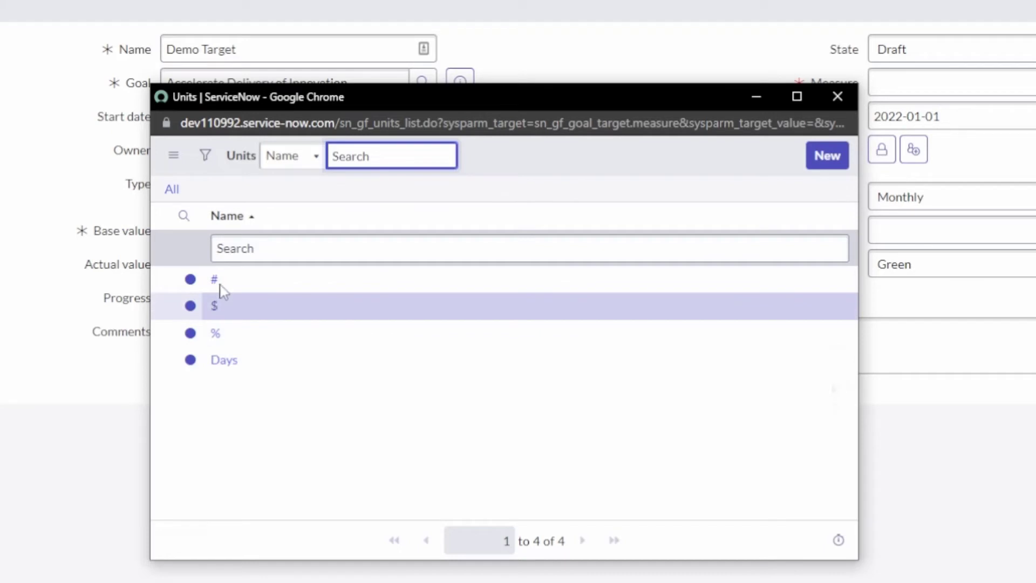
left_click(219, 336)
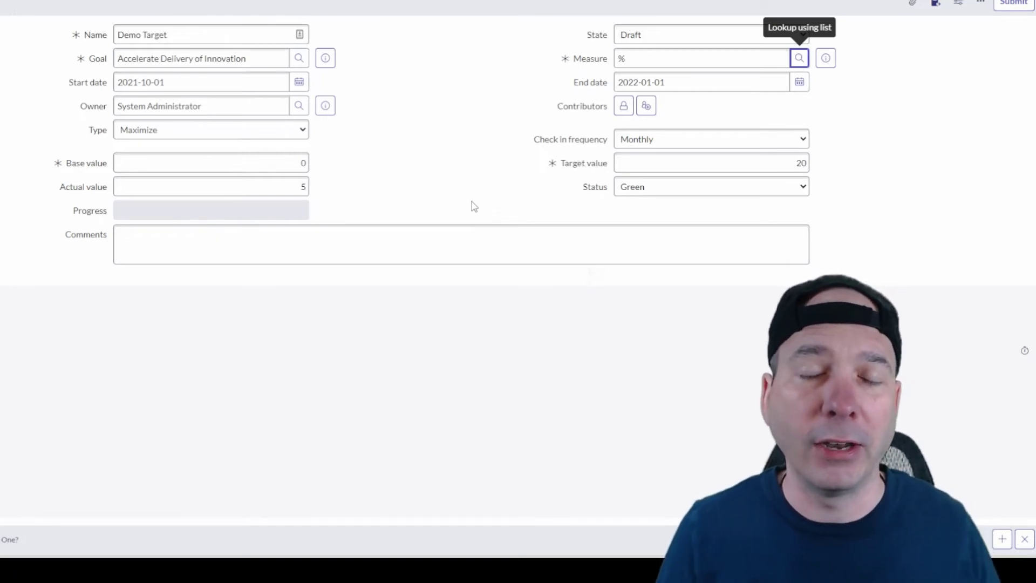
left_click(650, 143)
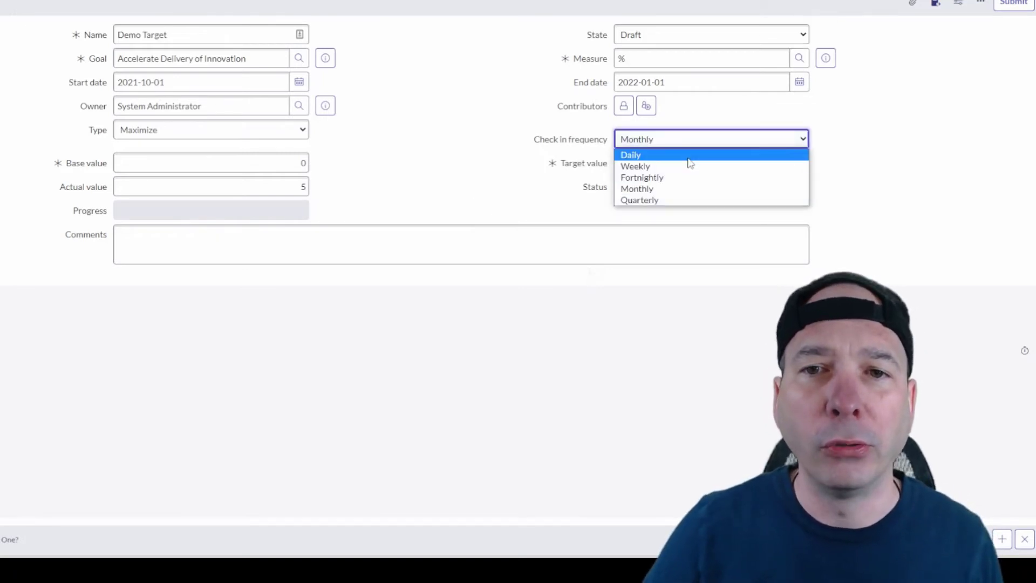
left_click(650, 190)
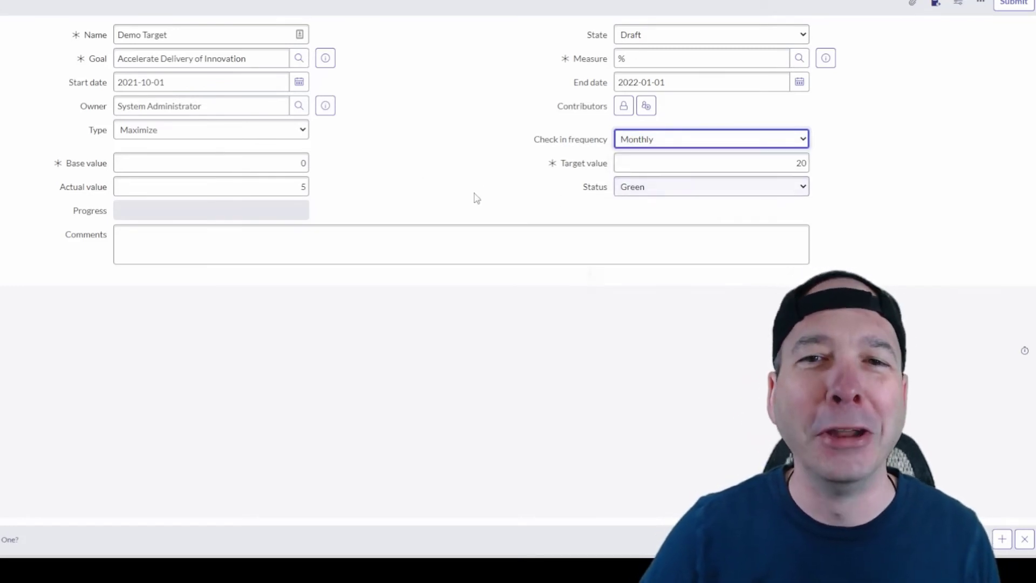
double_click(300, 163)
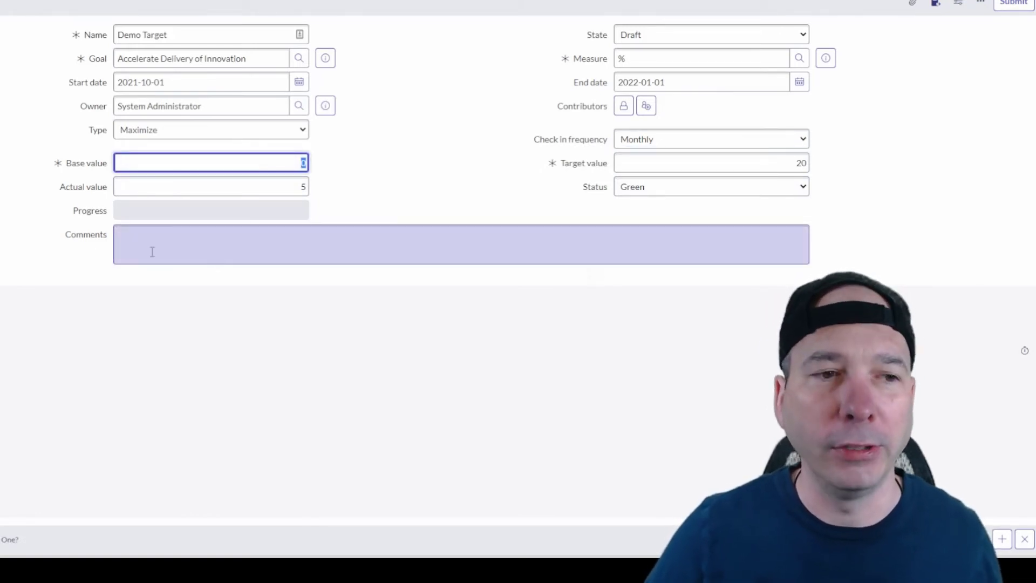
left_click(679, 190)
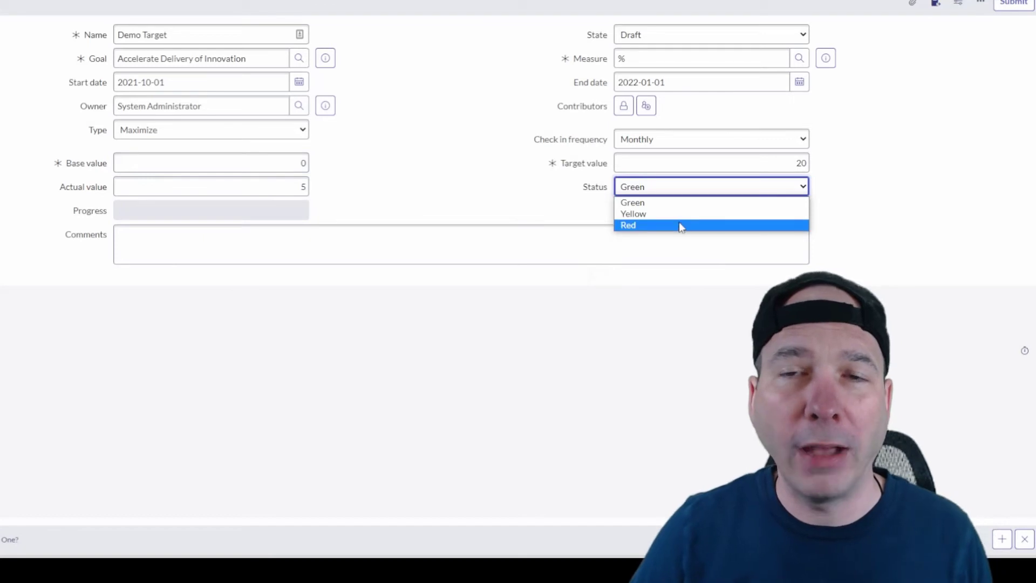
left_click(427, 190)
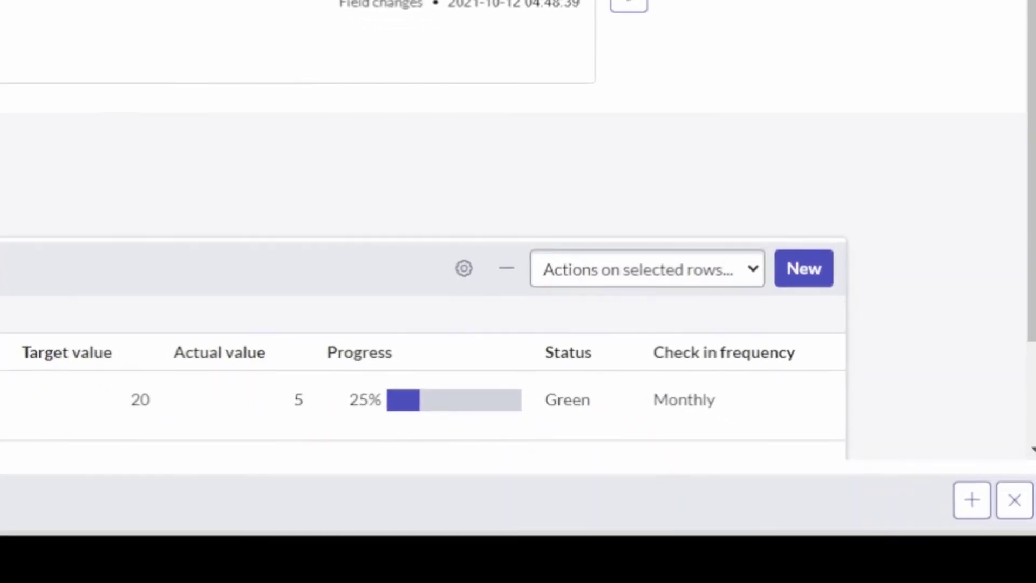
left_click_drag(128, 300, 594, 448)
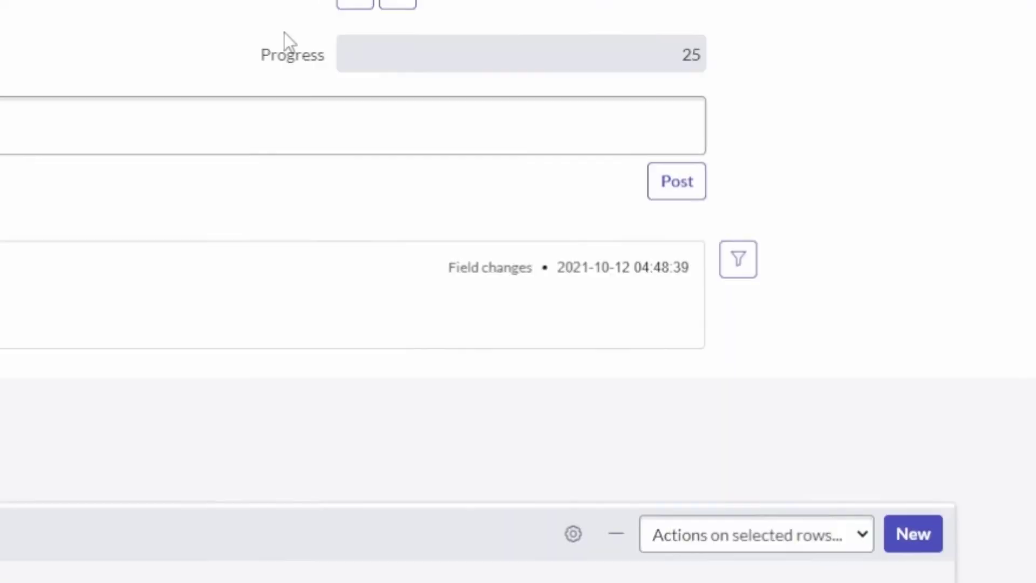
mouse_move(332, 319)
left_mouse_down()
mouse_move(461, 400)
mouse_move(965, 468)
mouse_move(940, 465)
left_mouse_up()
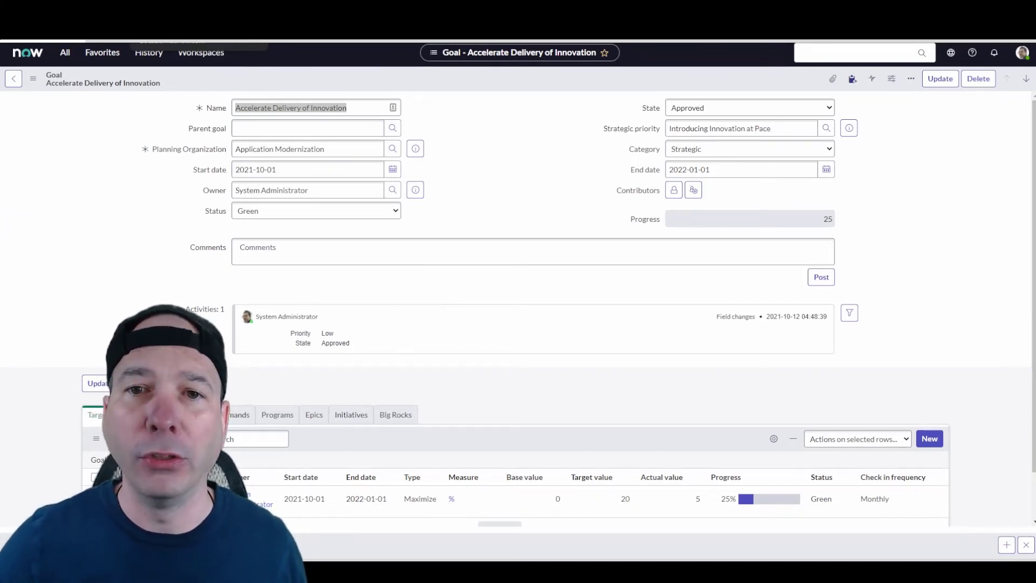
left_click_drag(609, 201, 879, 249)
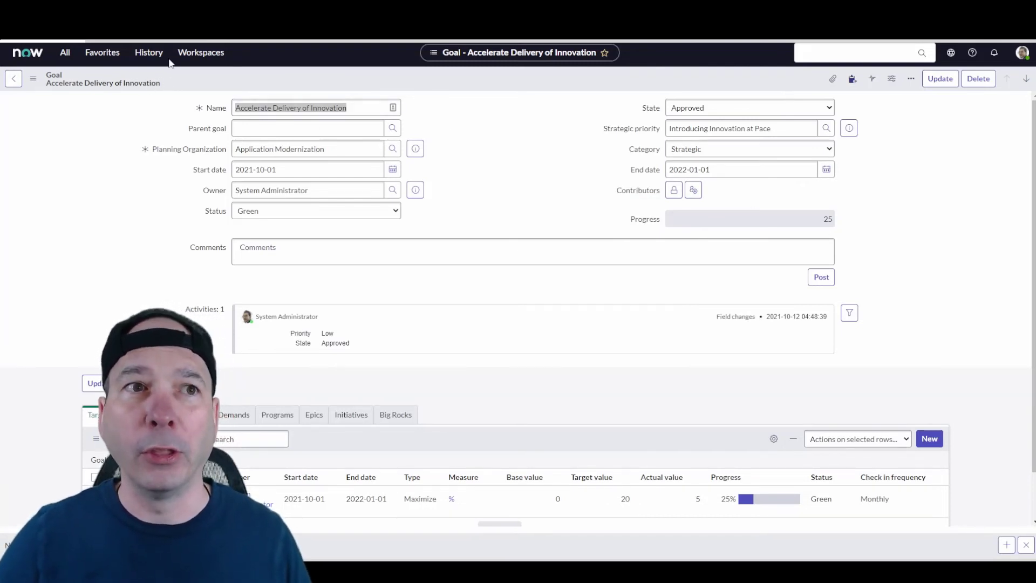
Filter the navigator for 'project', go to Projects > All and open PRJ0010008.
left_click(98, 54)
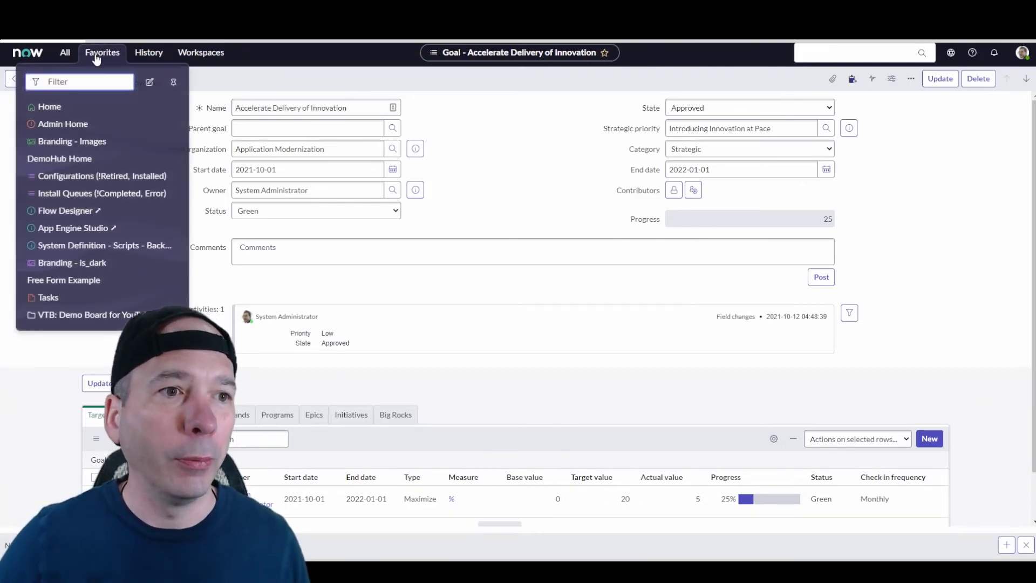
left_click(63, 52)
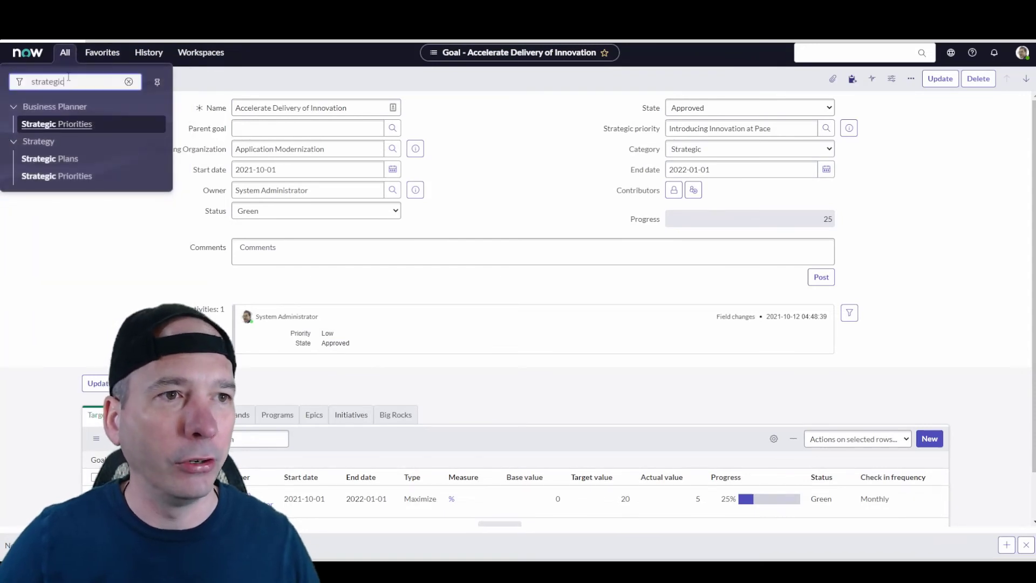
double_click(69, 78)
type("projec")
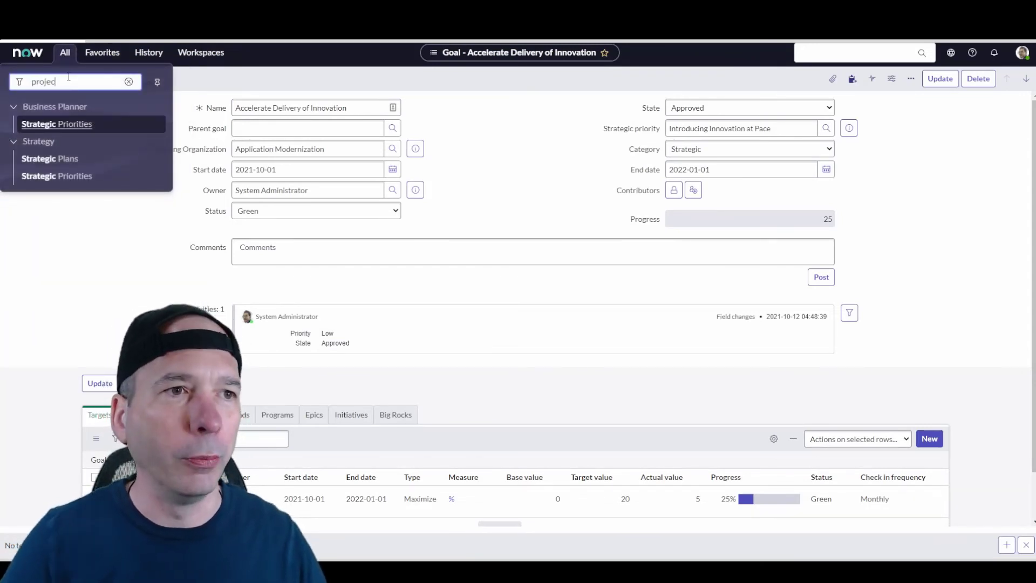
type("t")
scroll(57, 248, "down", 5)
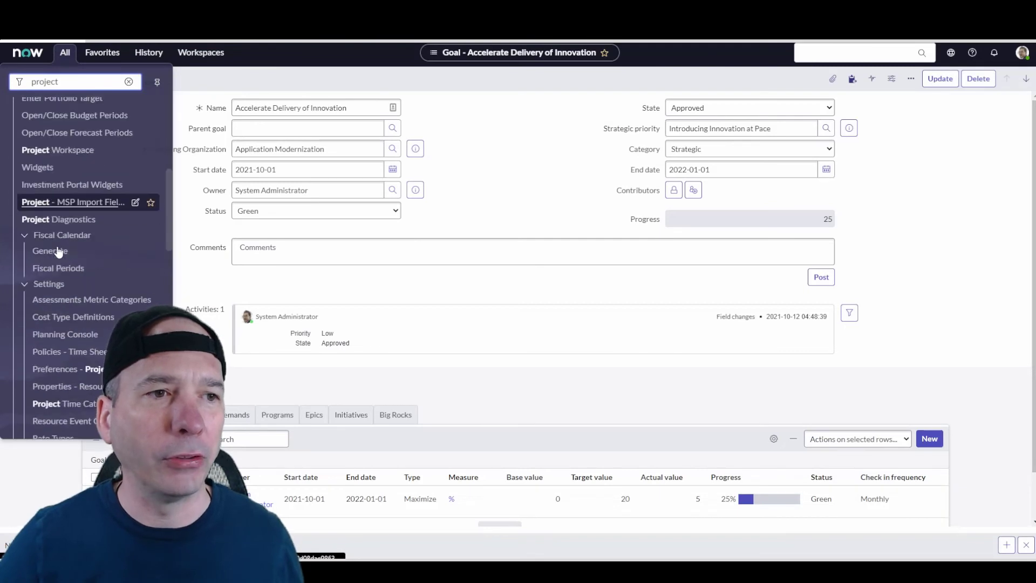
scroll(61, 260, "down", 10)
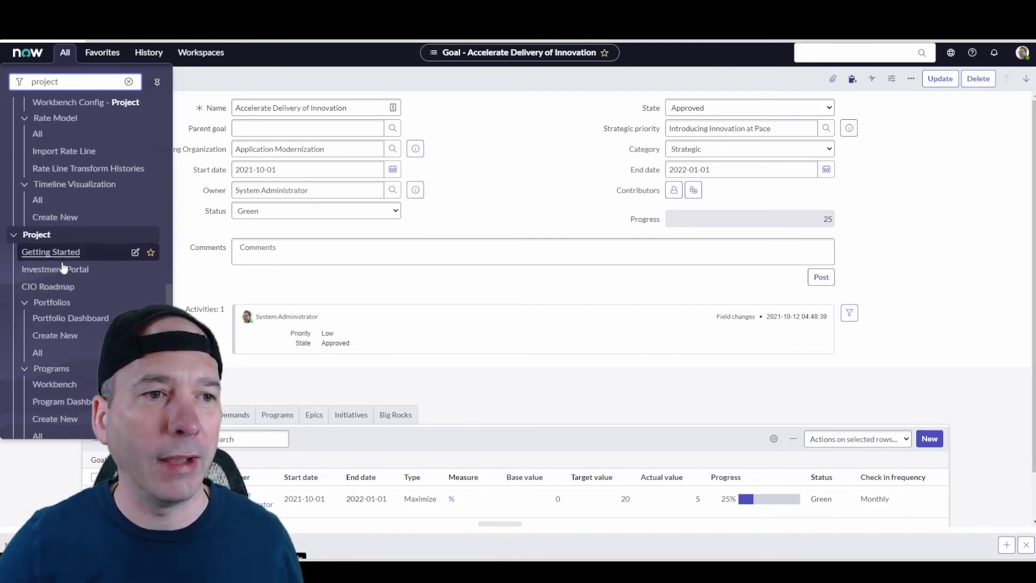
scroll(42, 316, "down", 3)
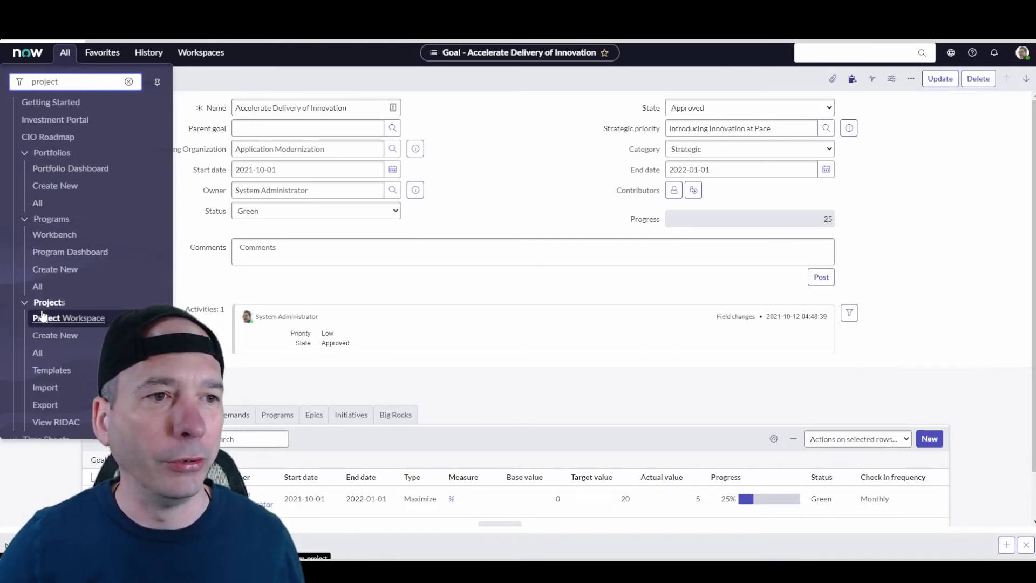
scroll(42, 315, "down", 1)
left_click(37, 299)
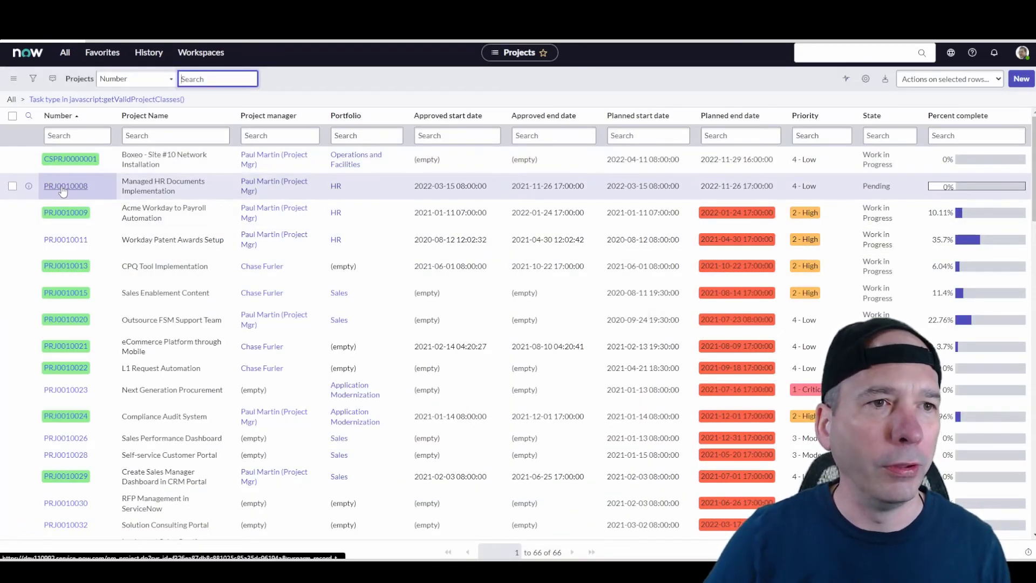
left_click(62, 188)
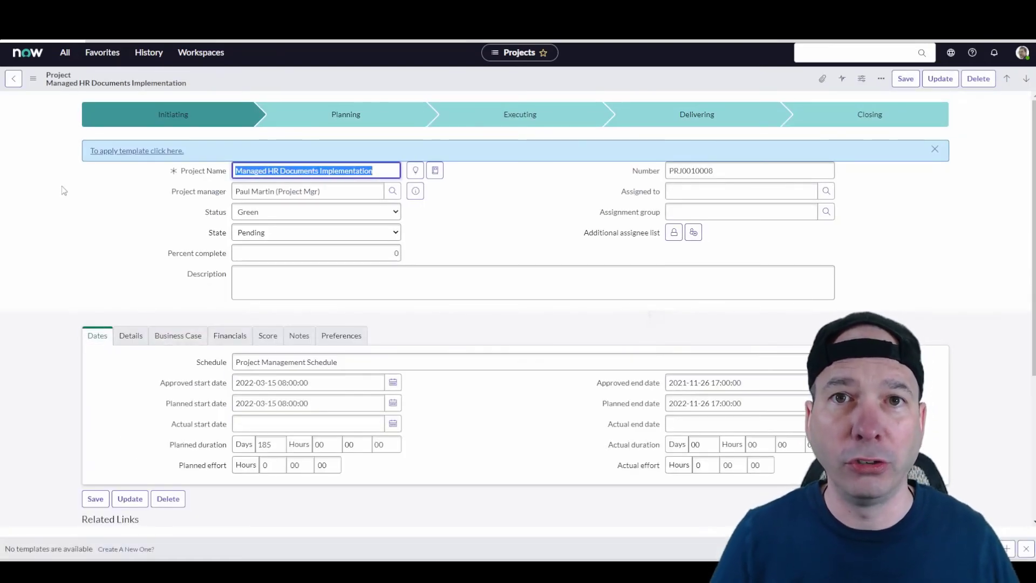
On the Business Case tab, pick Accelerate Delivery of Innovation from the Primary goal lookup.
left_click(192, 343)
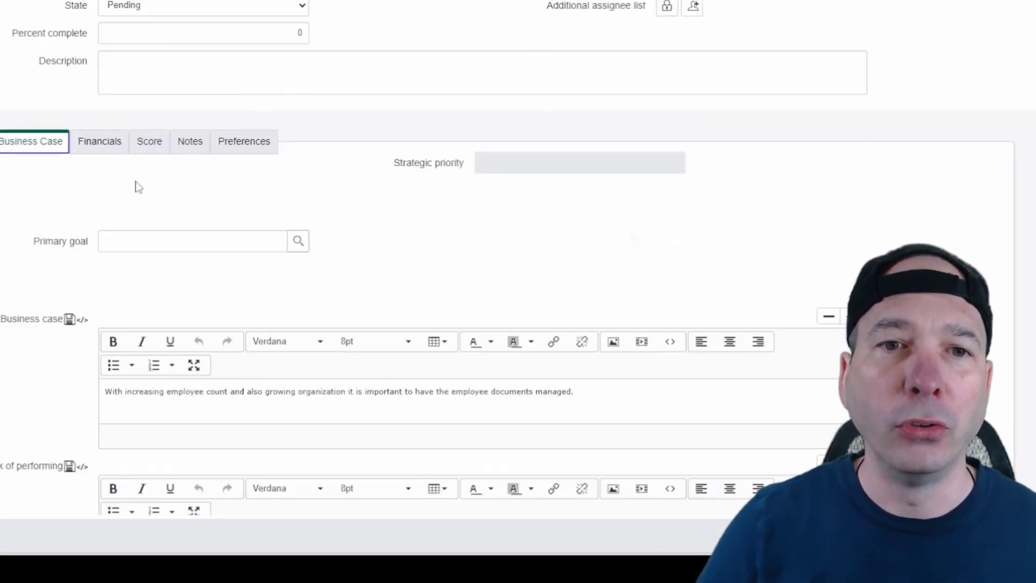
left_click(298, 241)
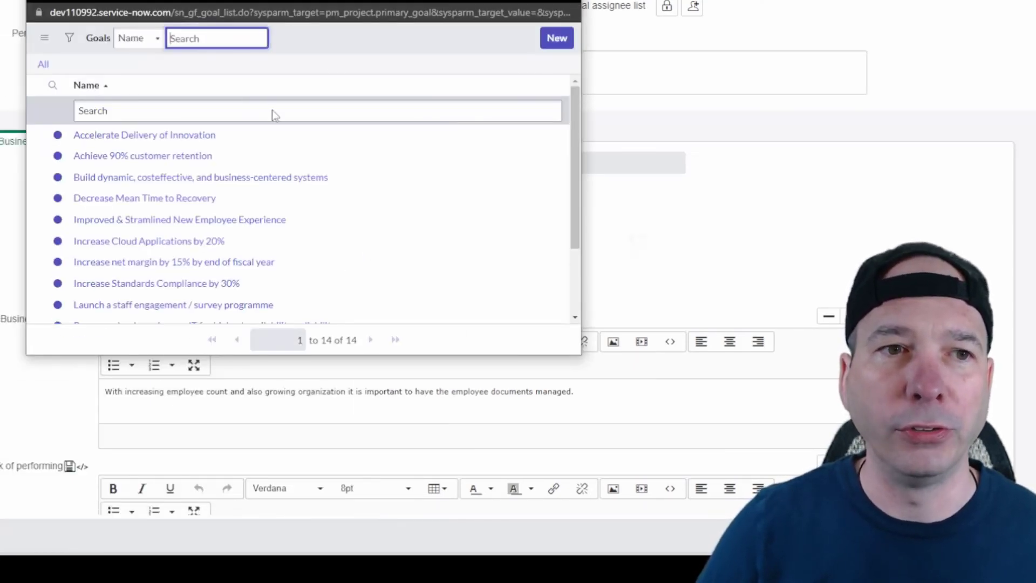
scroll(285, 153, "down", 3)
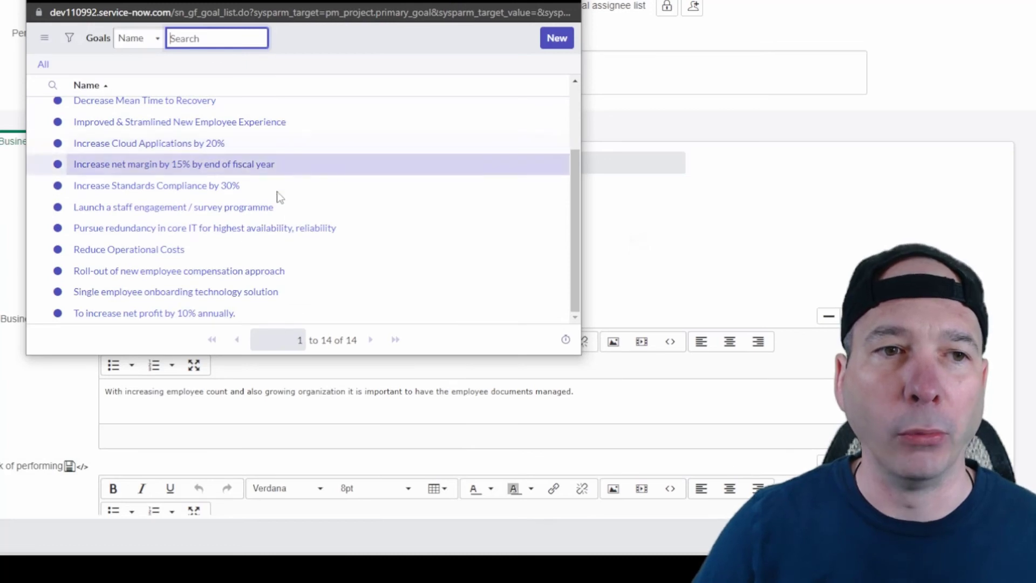
scroll(239, 177, "up", 3)
left_click(203, 138)
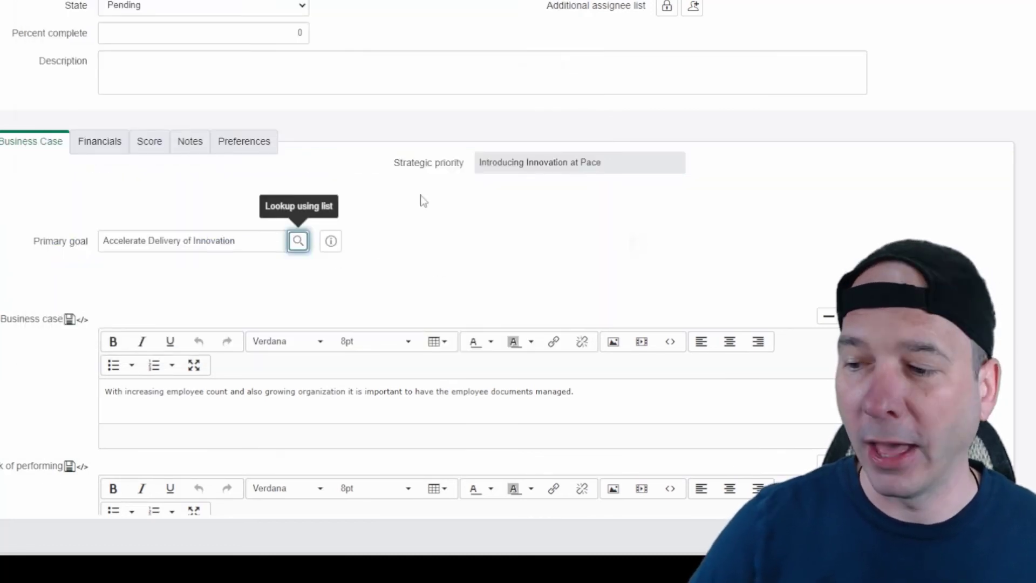
mouse_move(369, 137)
left_mouse_down()
mouse_move(742, 240)
mouse_move(705, 199)
left_mouse_up()
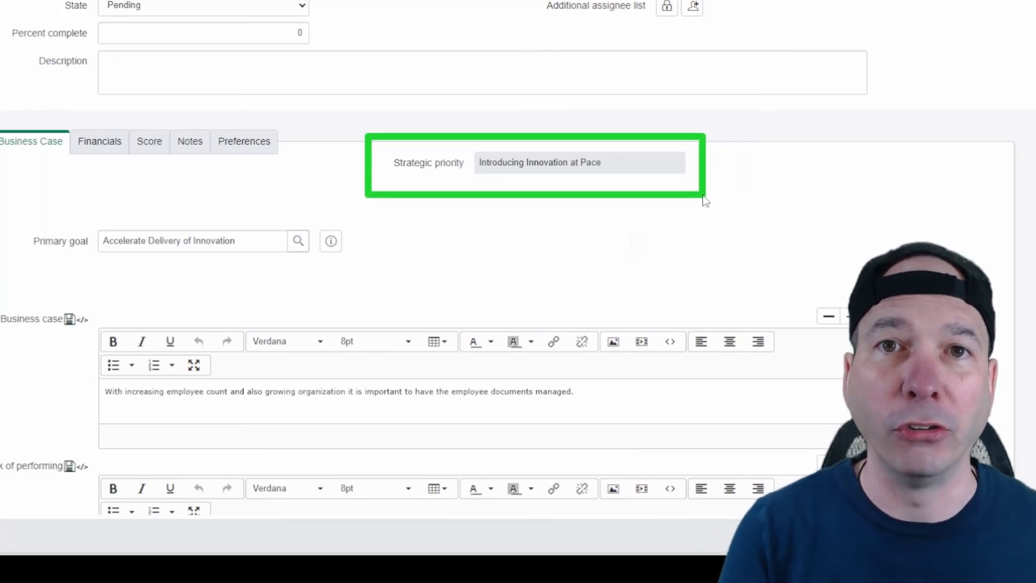